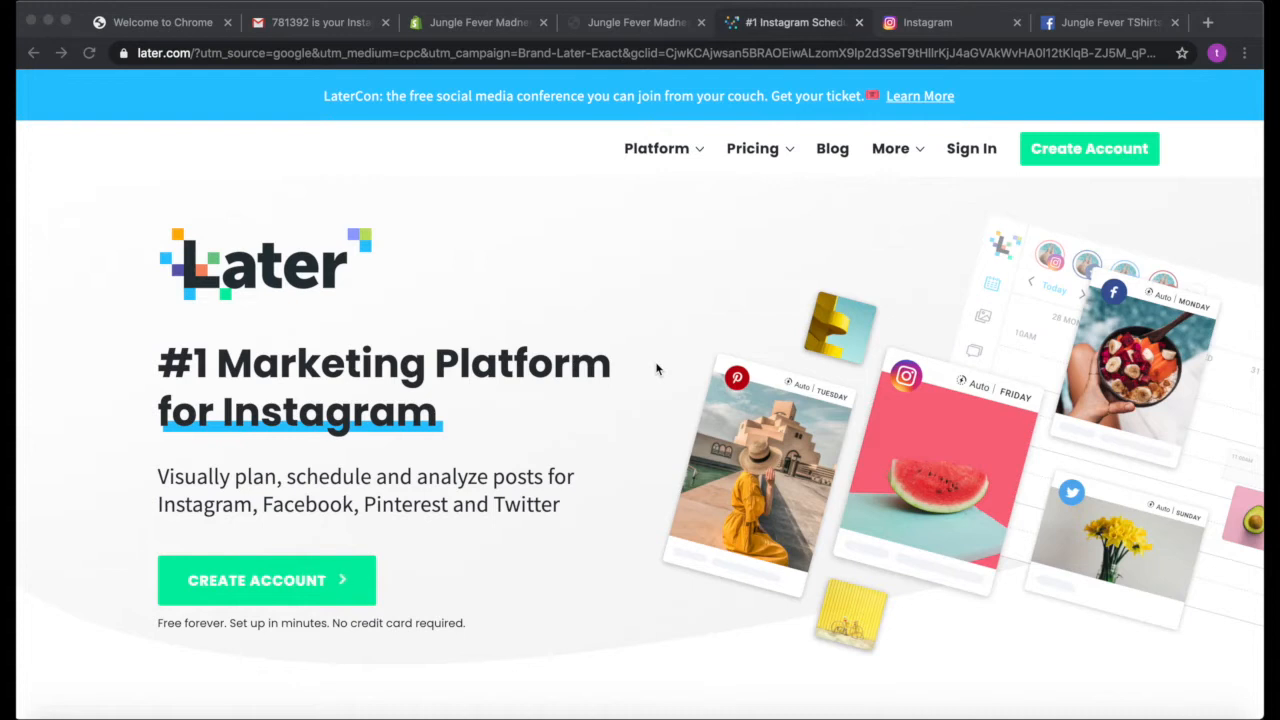
Look through the Jungle Fever Madness store's home page, from the banner to the newsletter section and back
key(ctrl+Right)
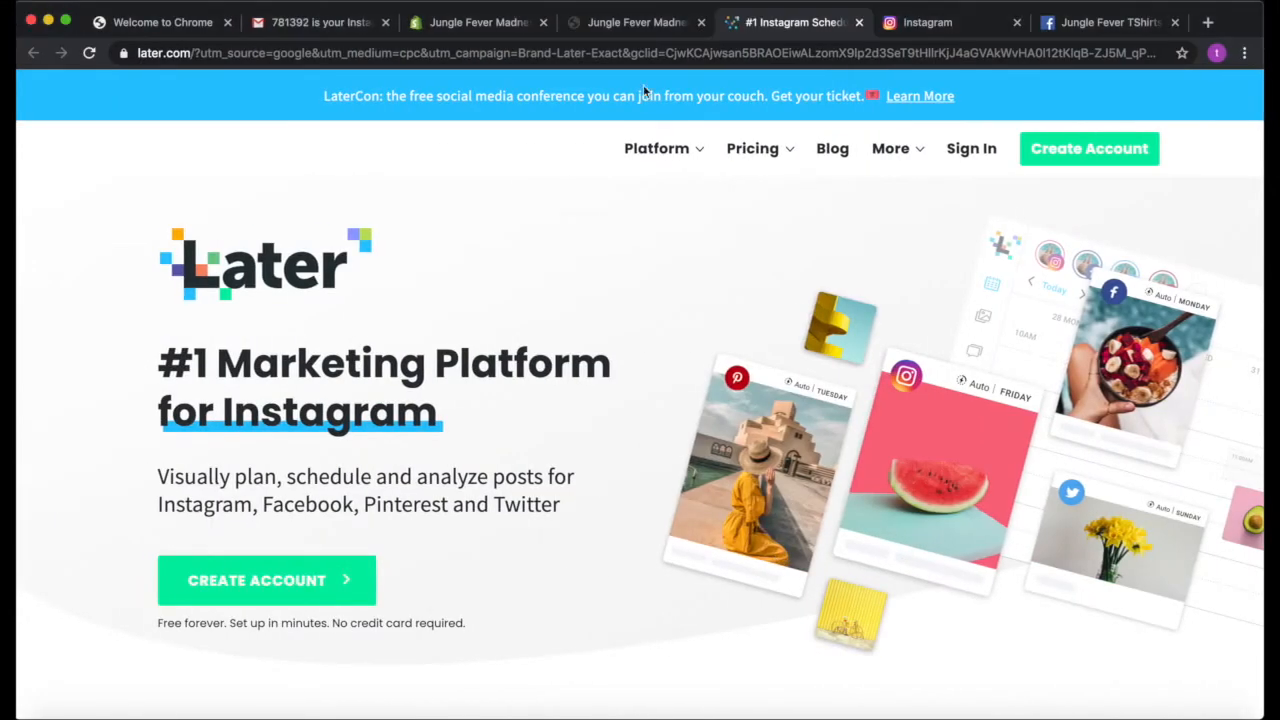
click(620, 22)
scroll(510, 366, down, 10)
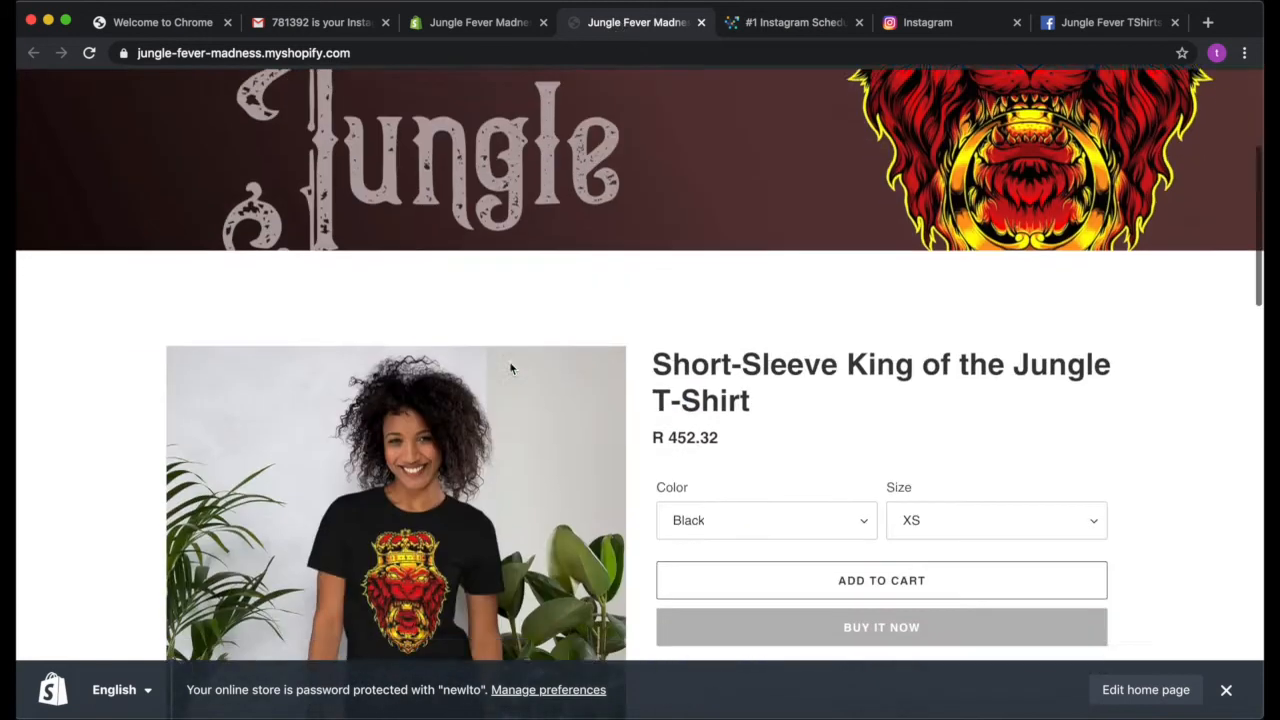
scroll(509, 368, down, 10)
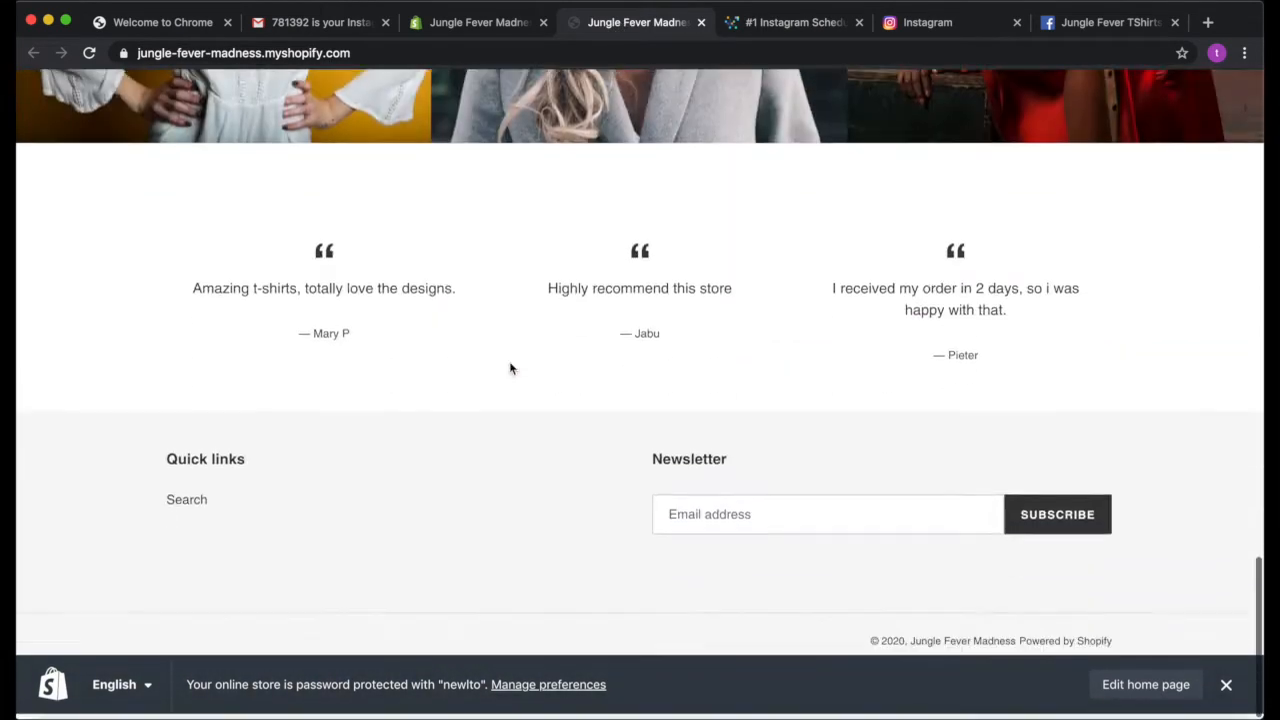
scroll(509, 368, up, 20)
scroll(509, 368, up, 5)
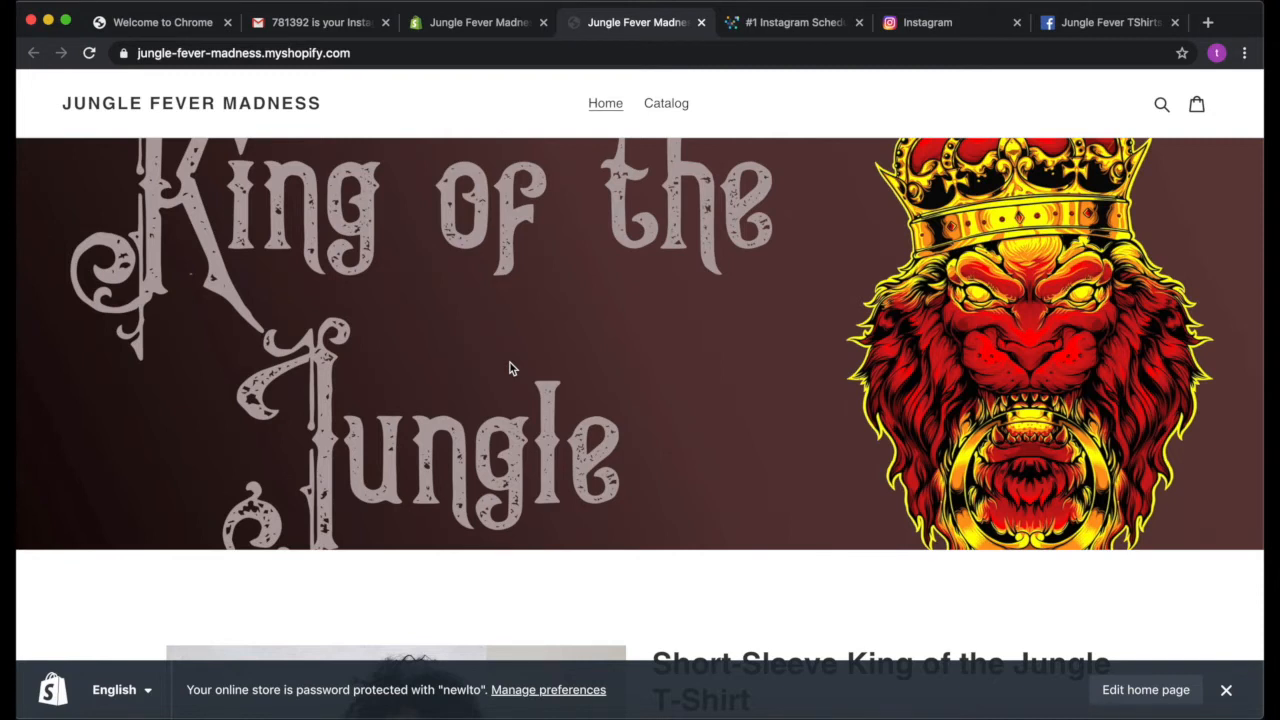
View the Social Media Automation artwork in the design app, switch back to the browser and review the Later home page
key(ctrl+Right)
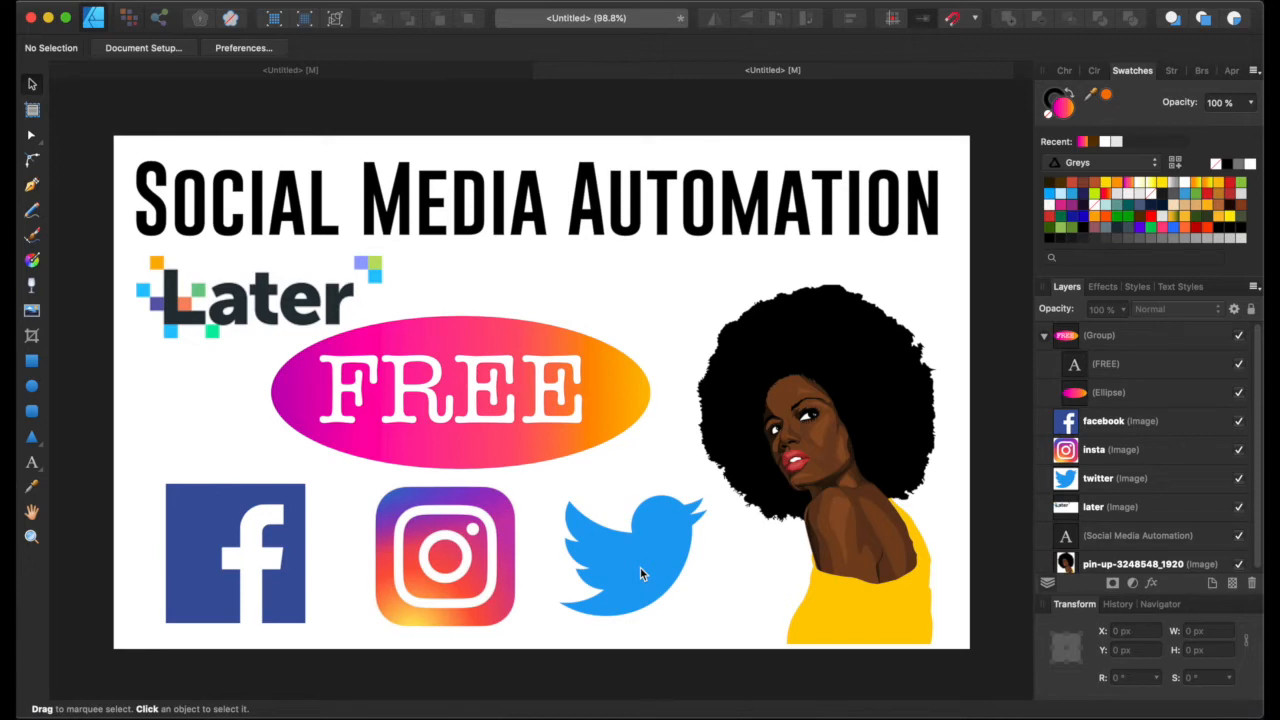
key(ctrl+Left)
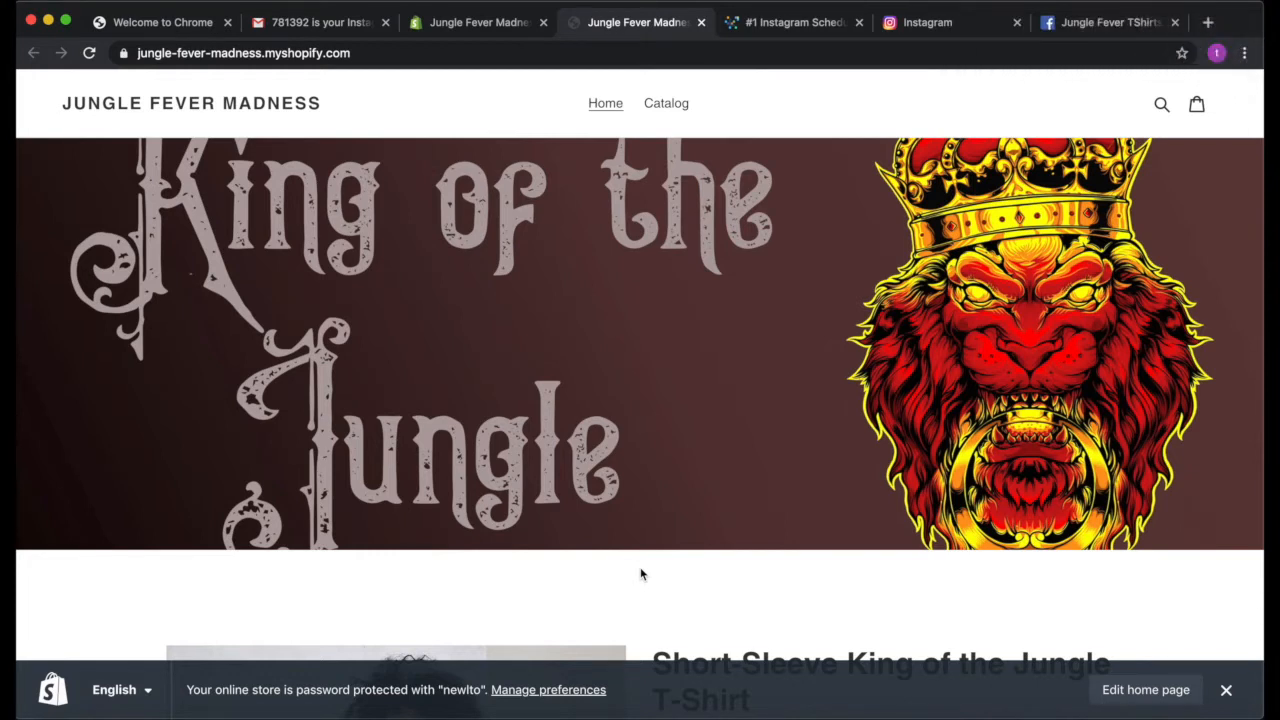
click(796, 22)
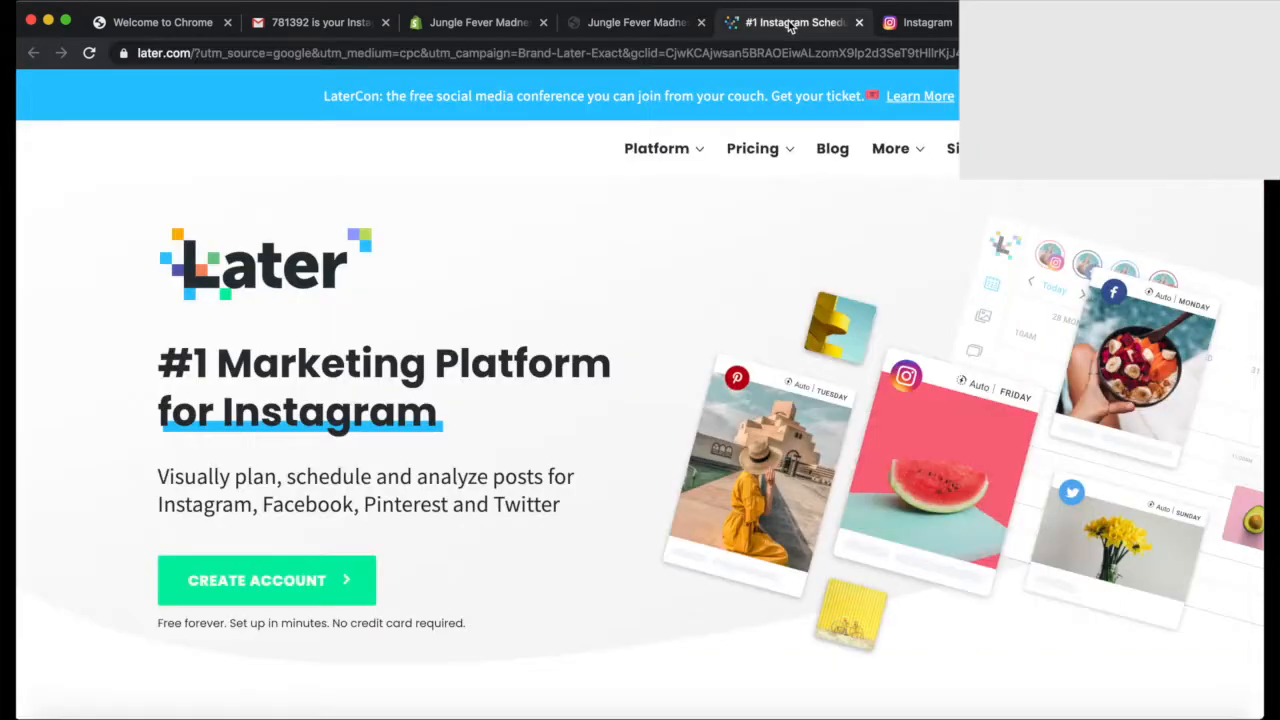
scroll(448, 283, down, 1)
scroll(448, 283, up, 1)
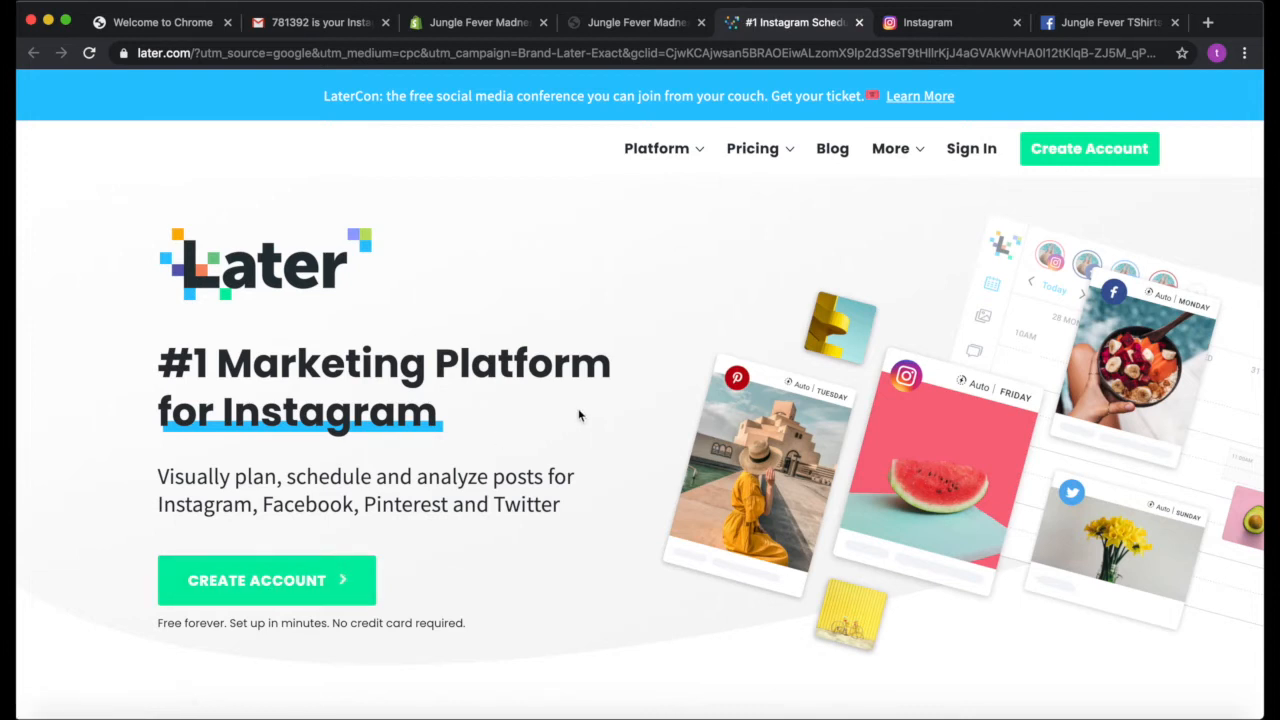
click(963, 25)
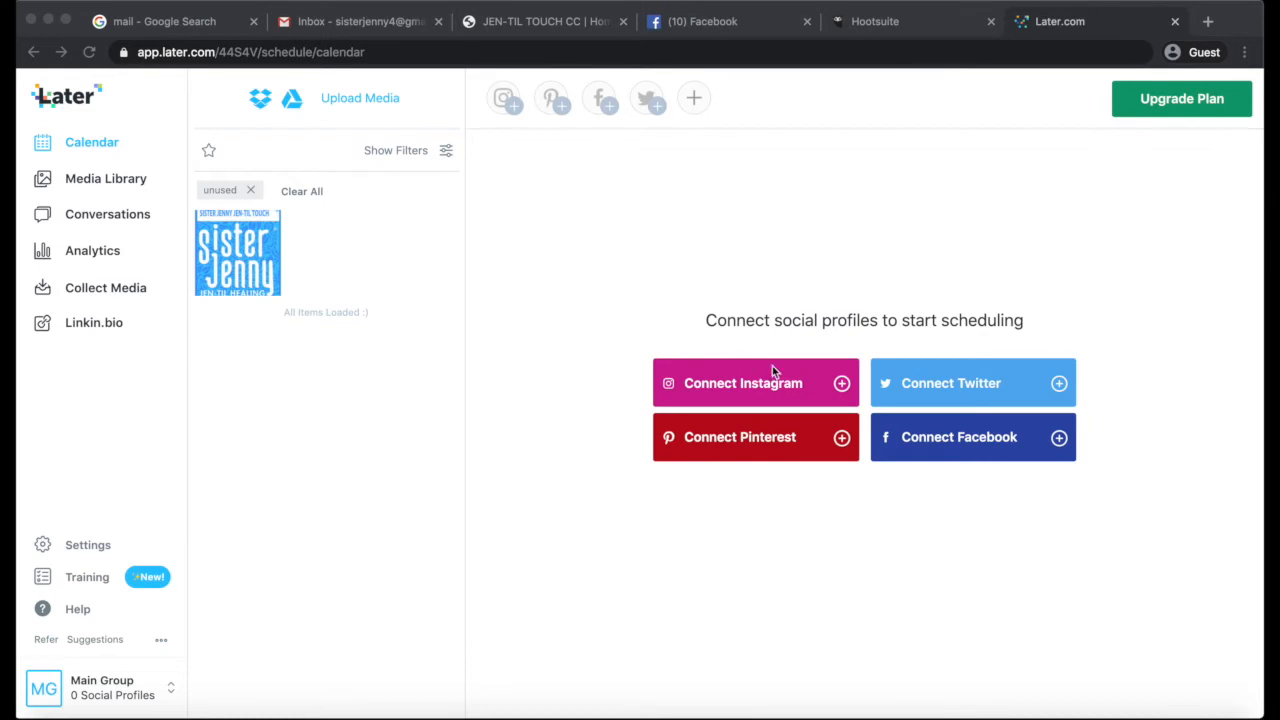
Connect the Instagram profile to Main Group and return to the calendar, declining the offer to schedule a first post
click(592, 305)
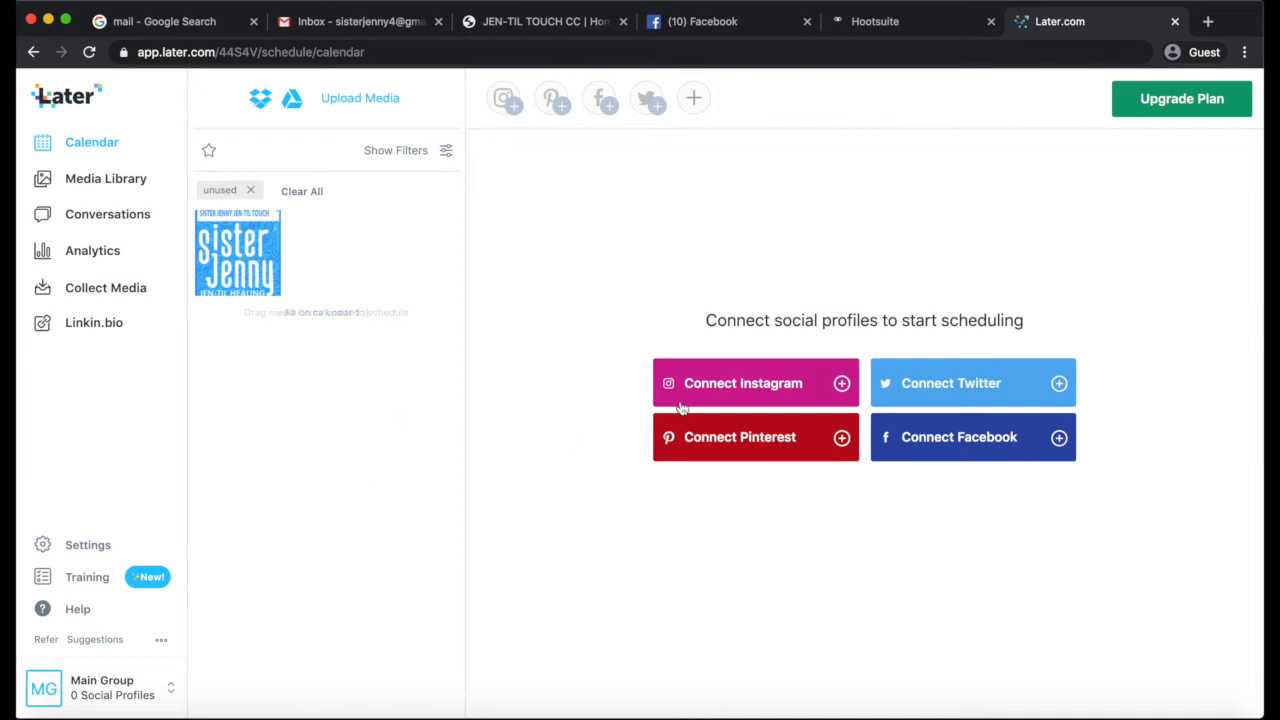
click(743, 395)
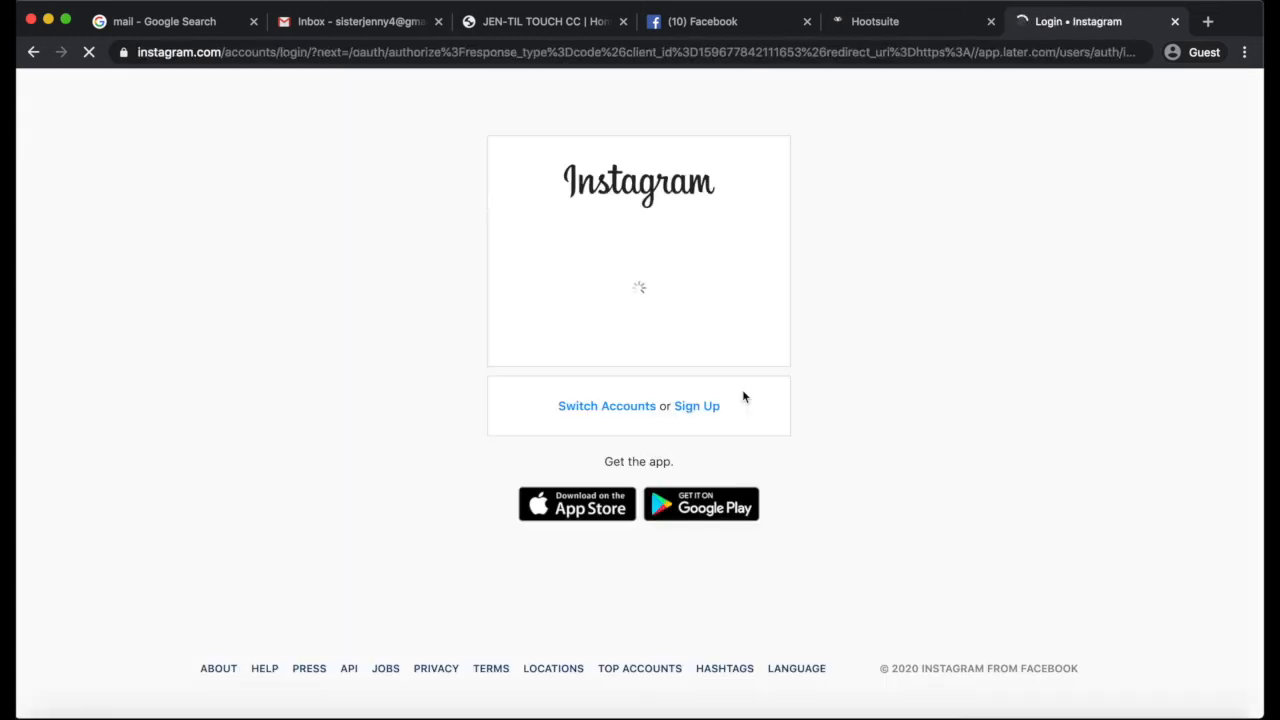
click(654, 207)
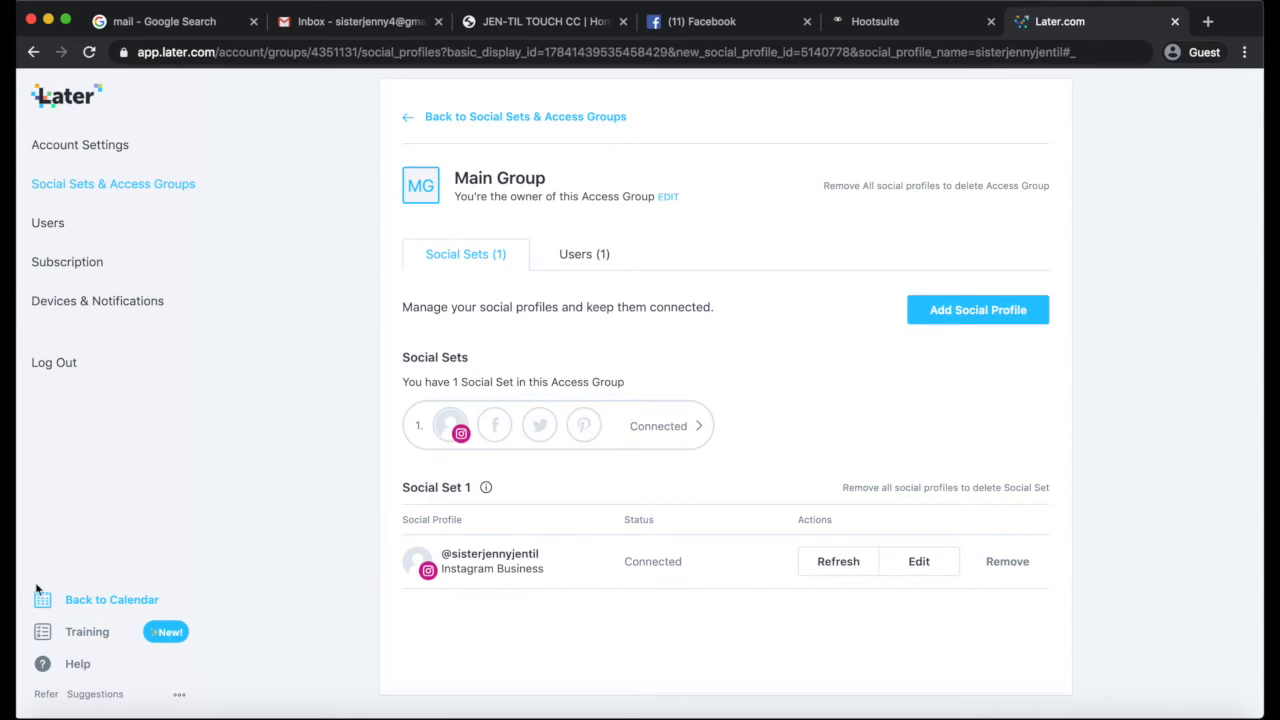
click(83, 608)
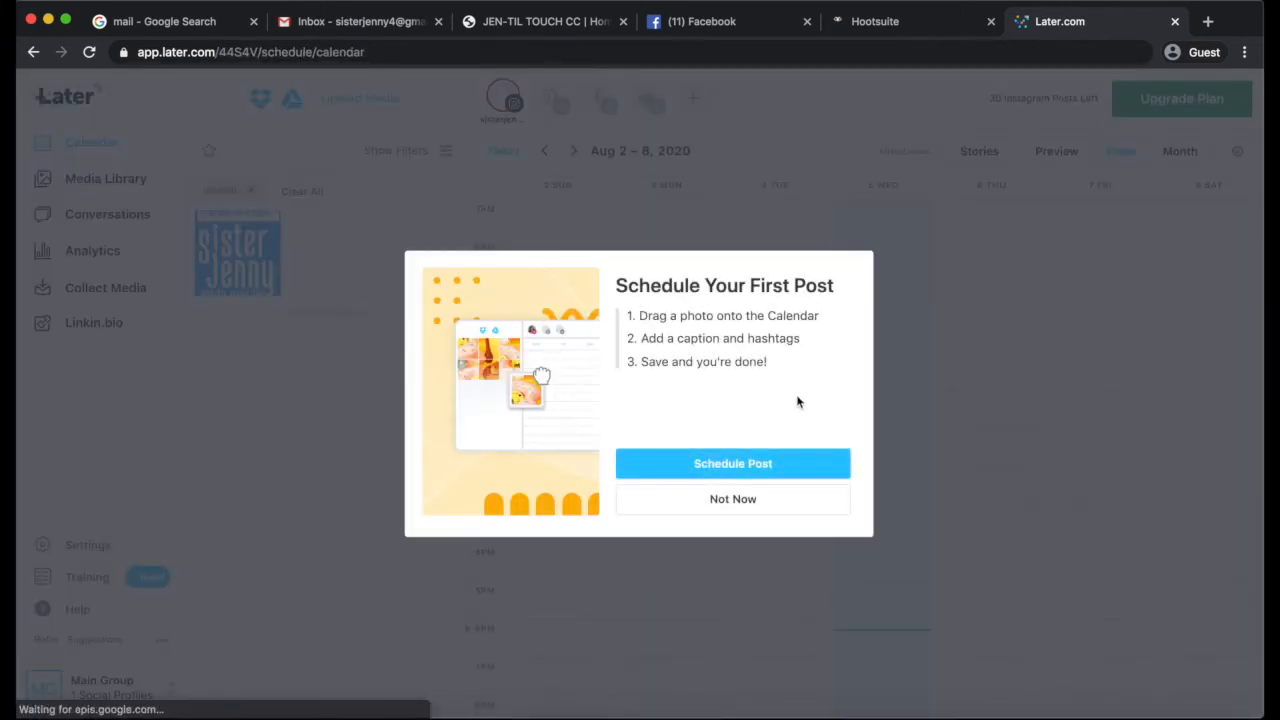
click(754, 509)
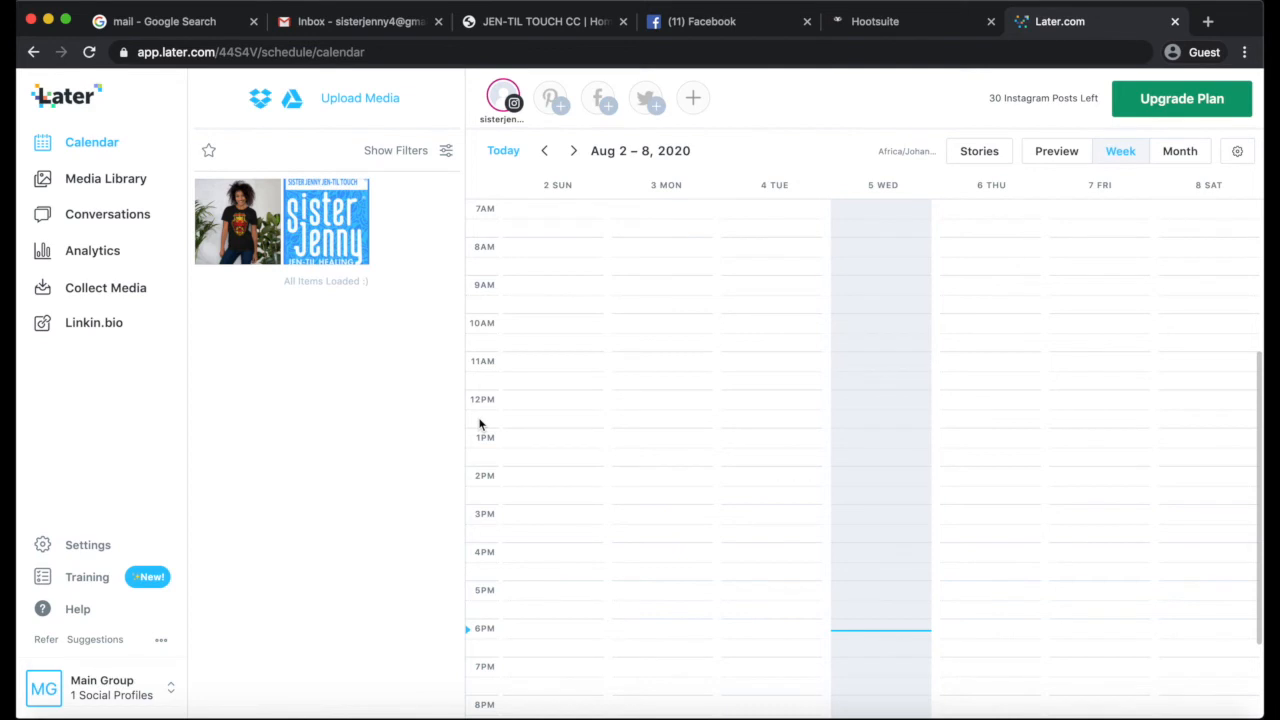
Examine the scheduling calendar in month and week views along with the remaining Instagram post allowance
scroll(858, 427, down, 2)
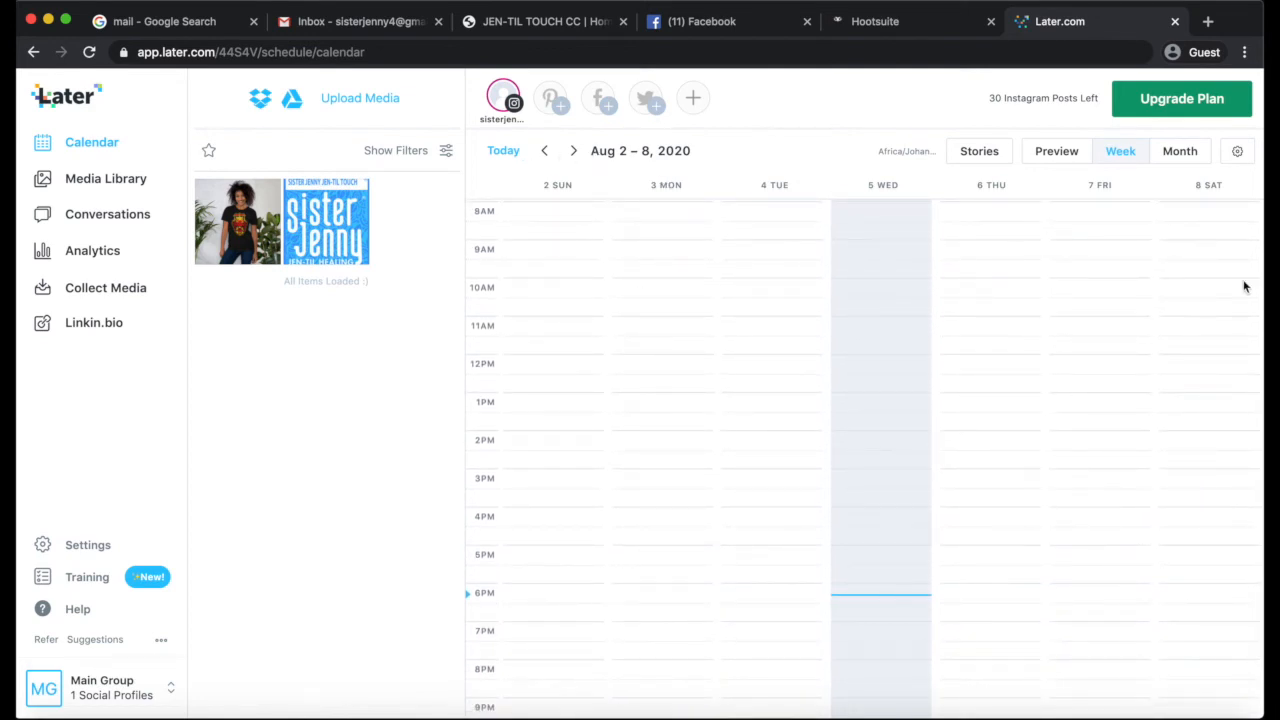
click(1180, 151)
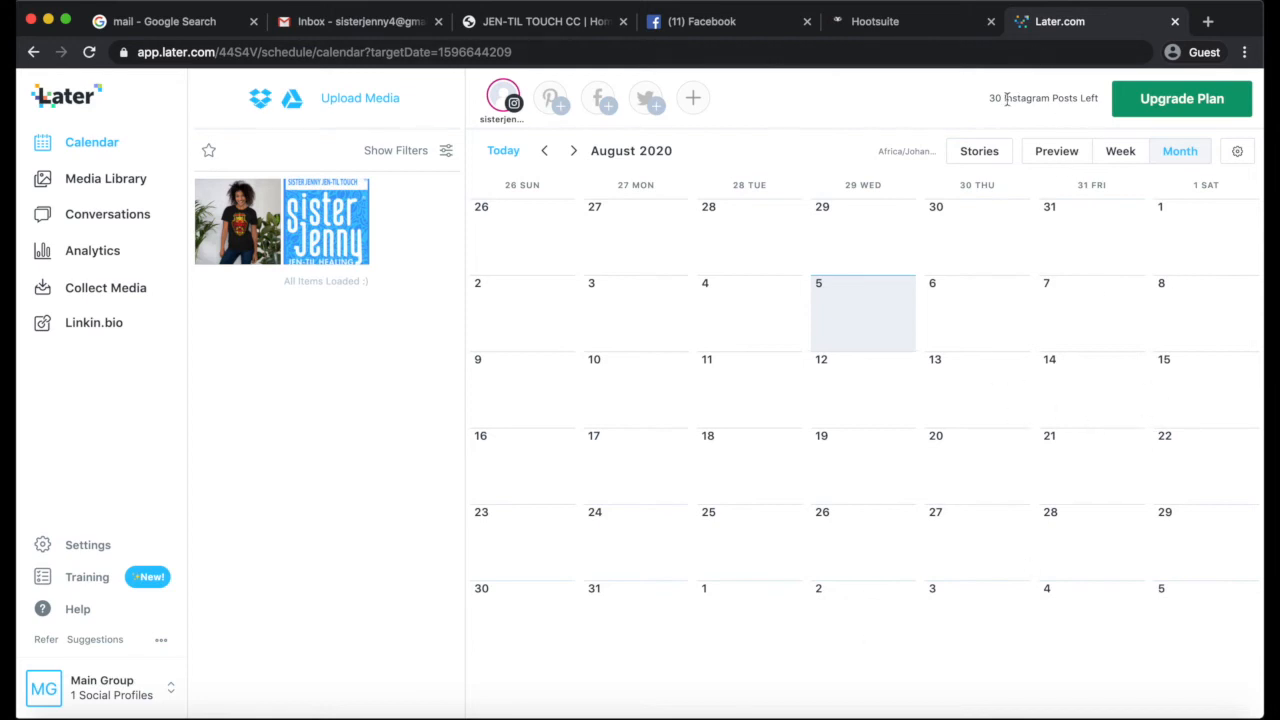
drag(988, 100, 1108, 104)
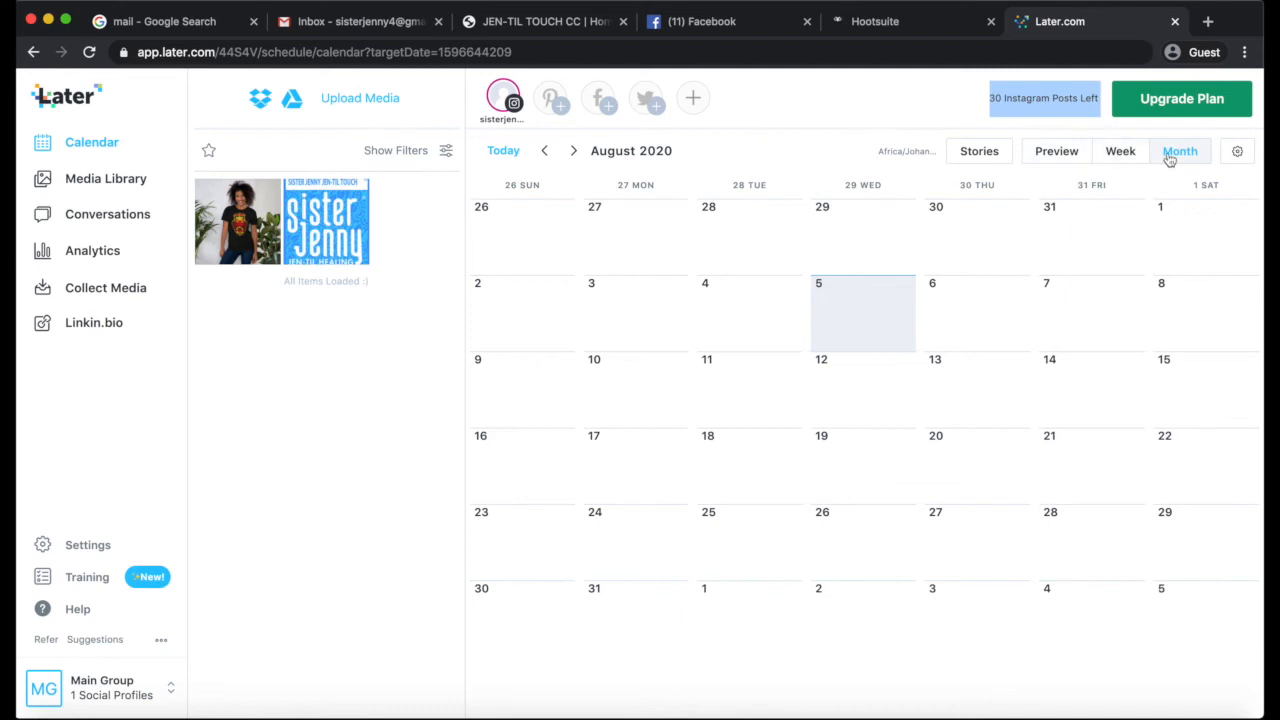
click(1128, 152)
scroll(930, 516, down, 3)
scroll(931, 512, up, 3)
scroll(931, 512, down, 3)
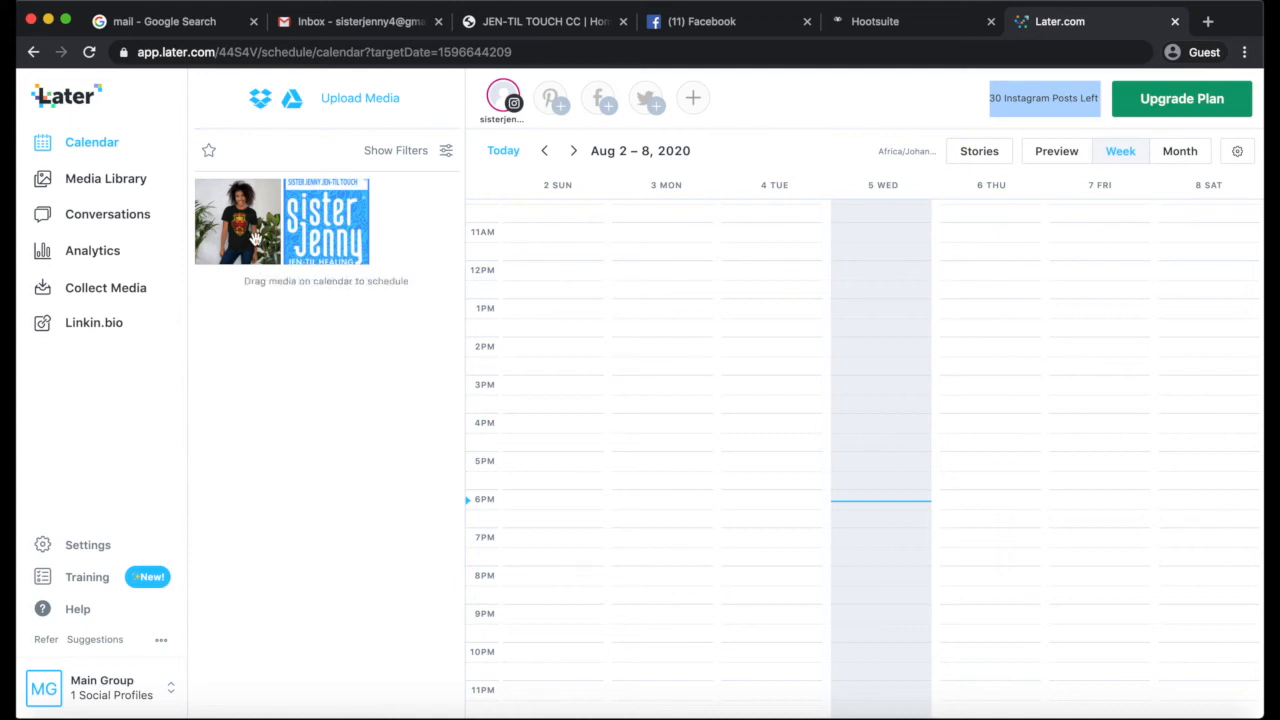
Place the T-shirt photo on Wednesday 5 August in the calendar and set its posting time to 2020/08/05 08:15 pm
drag(240, 214, 900, 572)
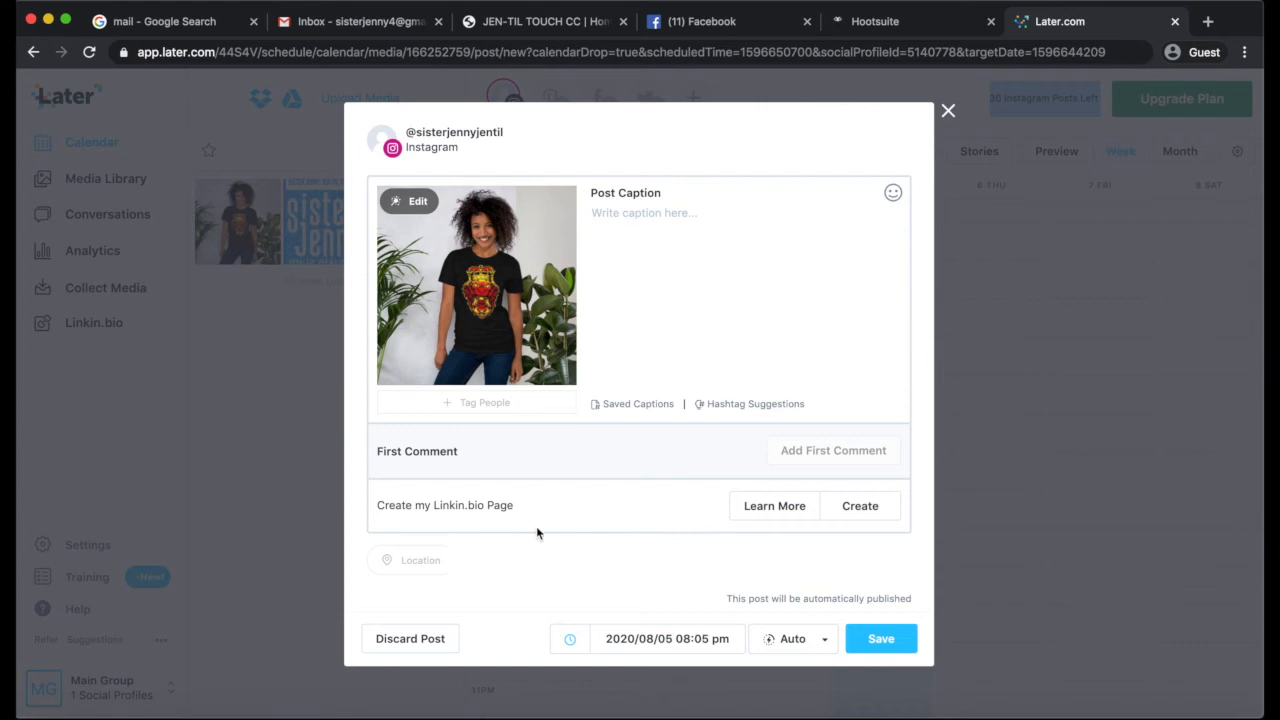
click(707, 642)
key(BackSpace)
key(BackSpace)
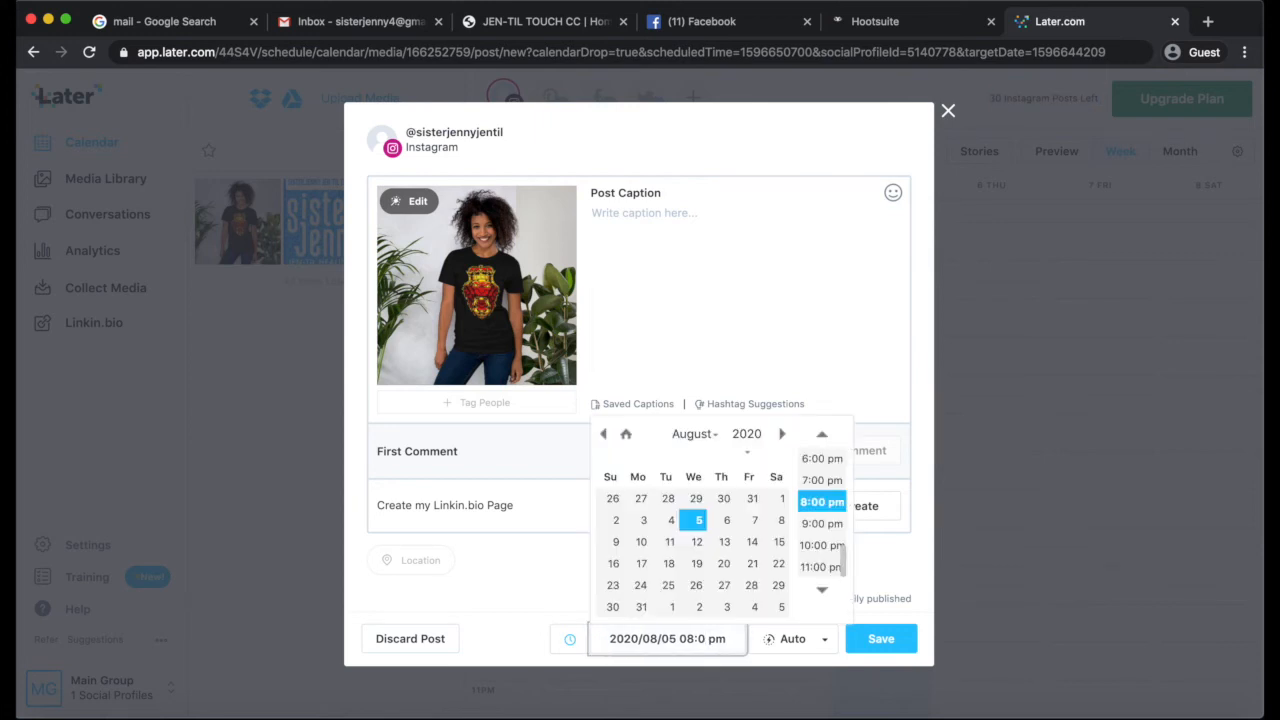
text(15)
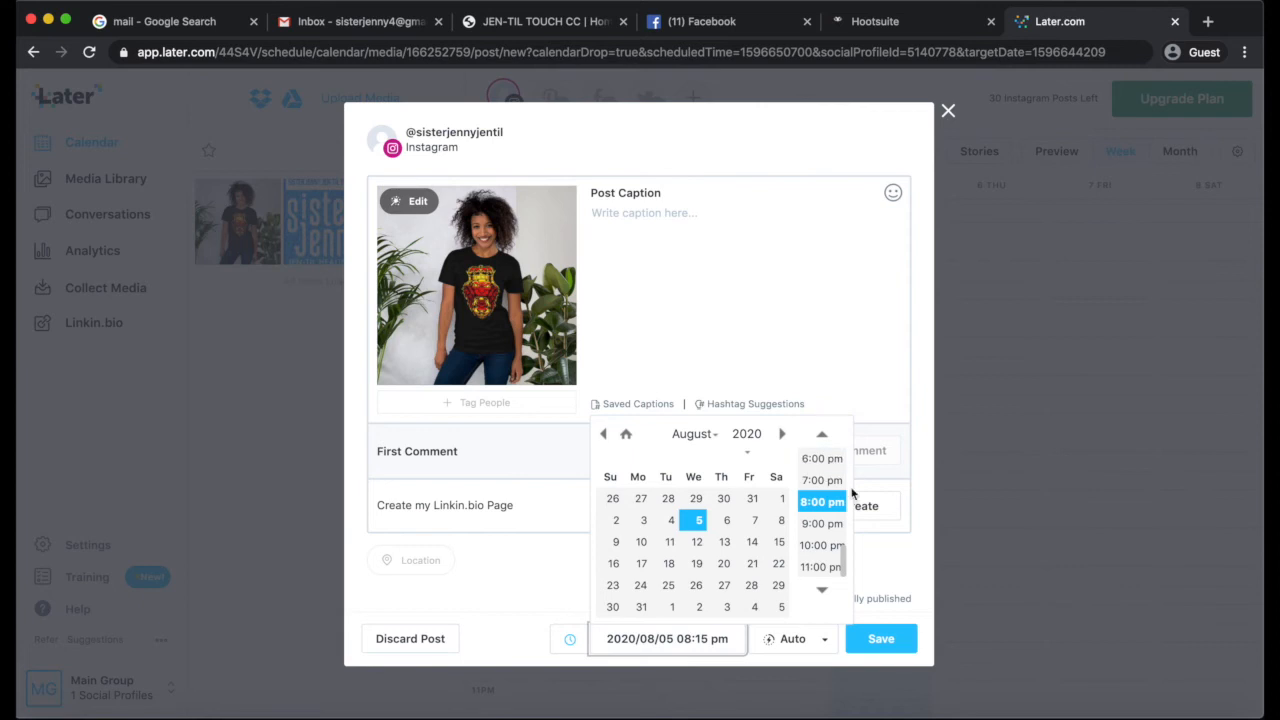
click(818, 666)
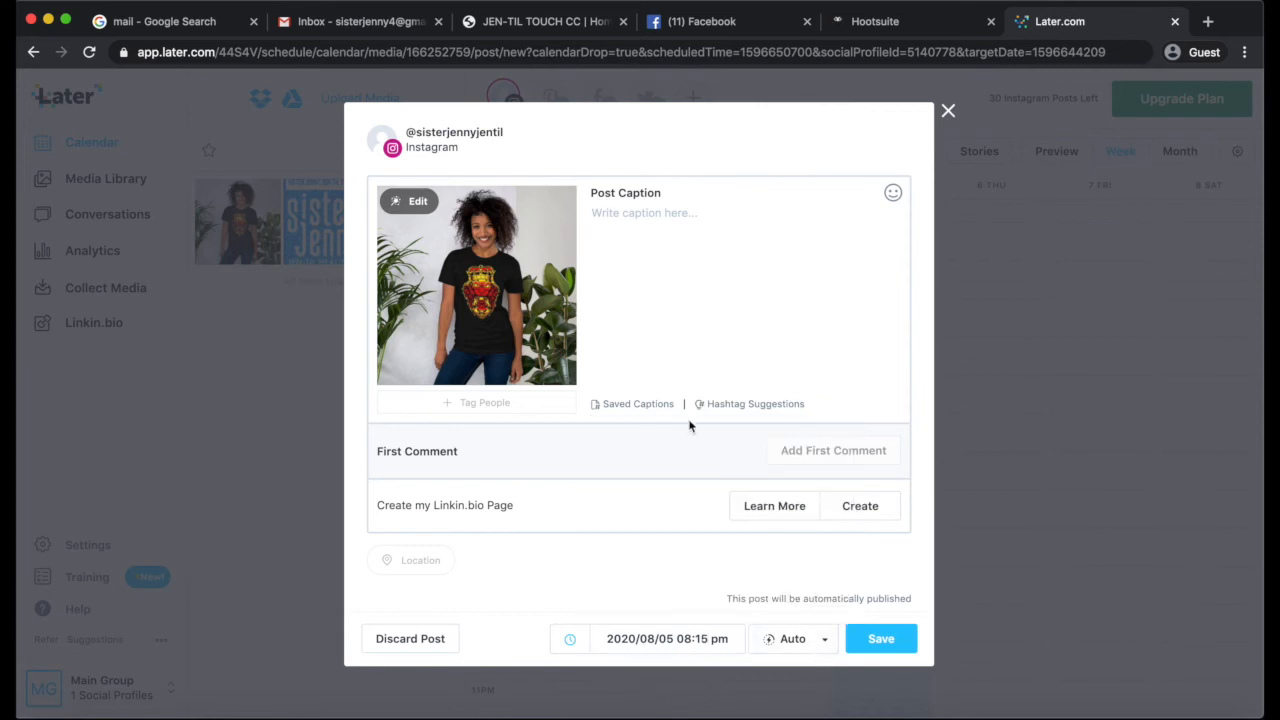
Write the post caption "Check out our amazing tshirts." followed by the hashtag #lovelife on a separate line
click(626, 223)
text(Check out our amazing tshitrs)
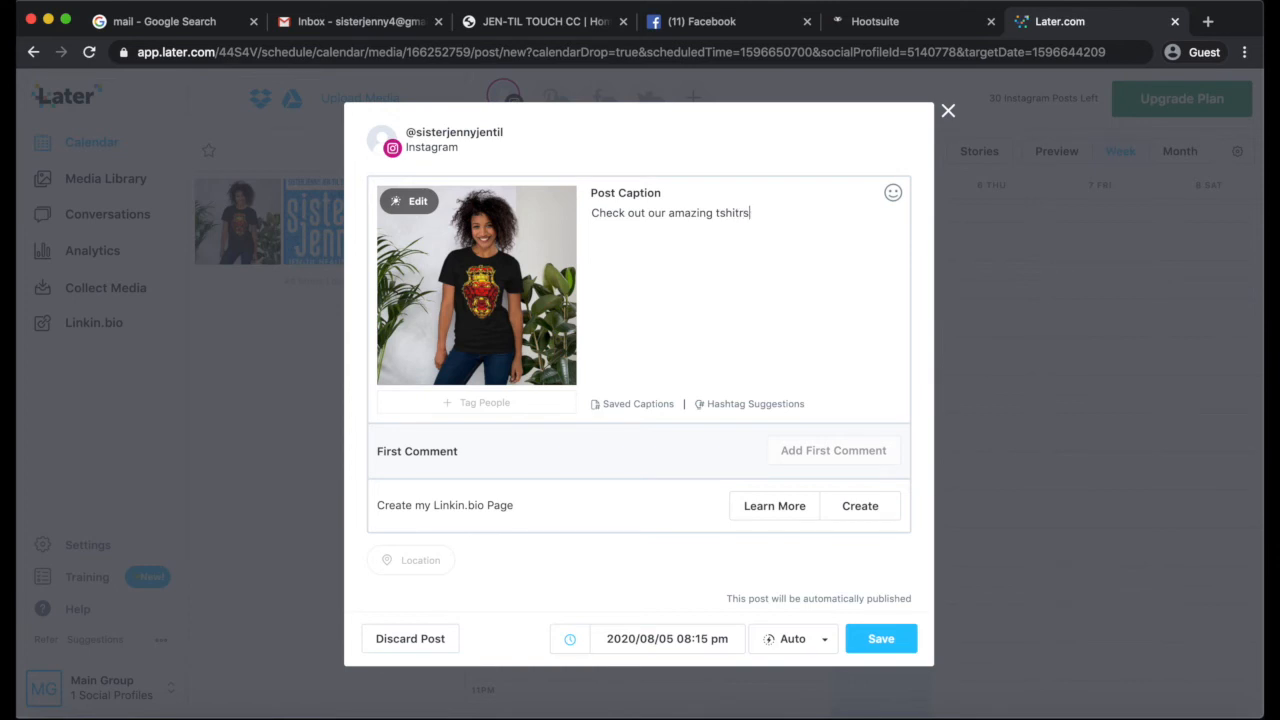
key(BackSpace)
text(rts.)
key(Return)
text(#lovelife)
Search the web for "all-hash" in a new tab and open the All Hashtag home page in another tab
click(1210, 22)
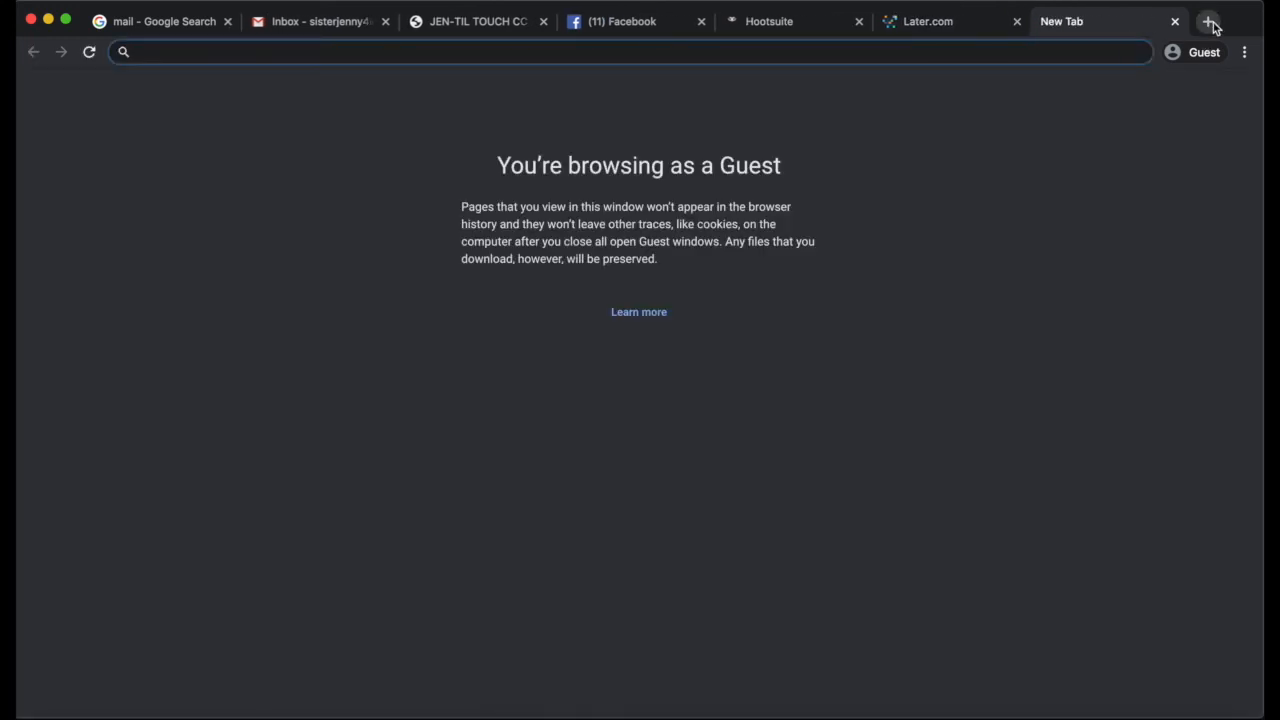
text(all-)
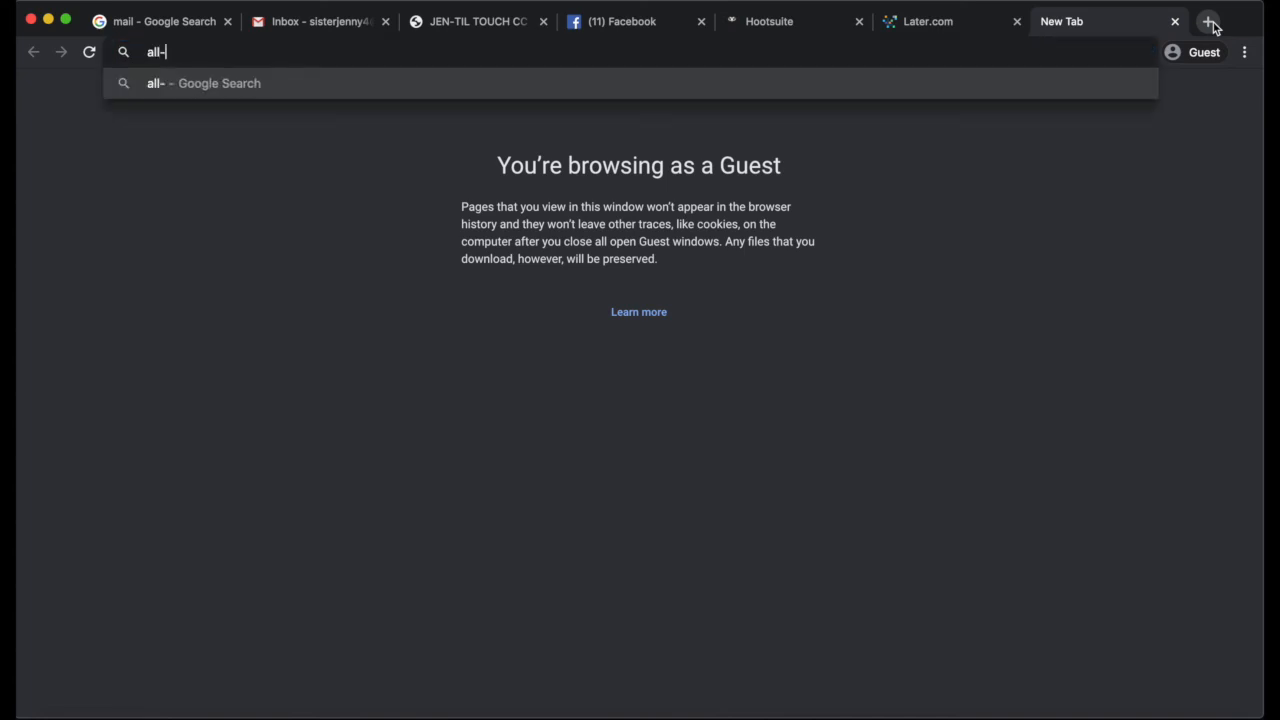
text(hash)
key(Return)
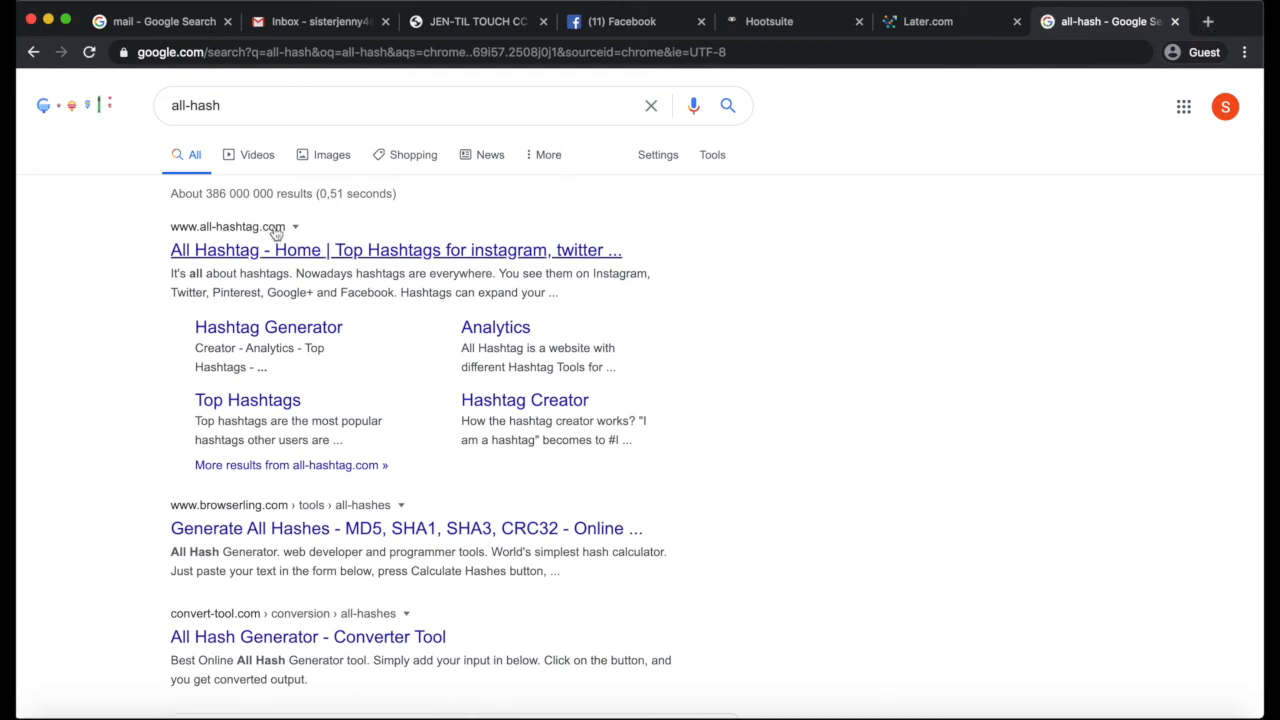
right_click(198, 246)
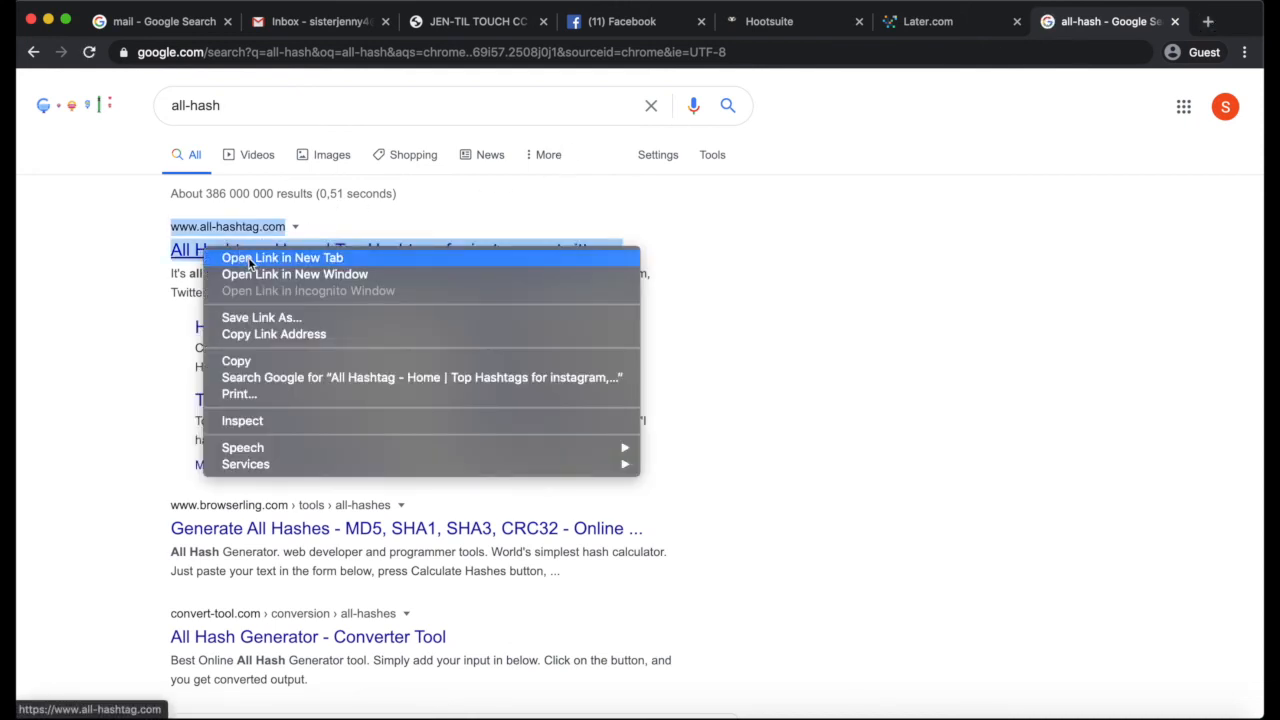
click(250, 256)
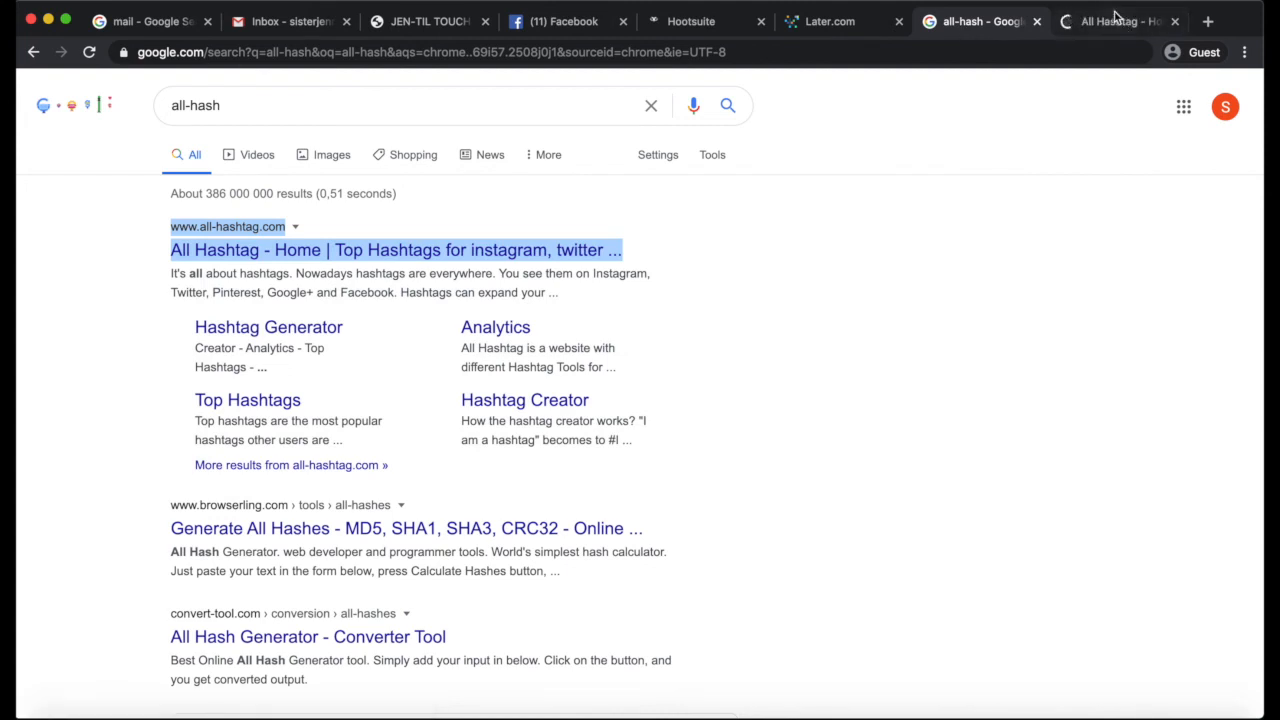
click(1115, 21)
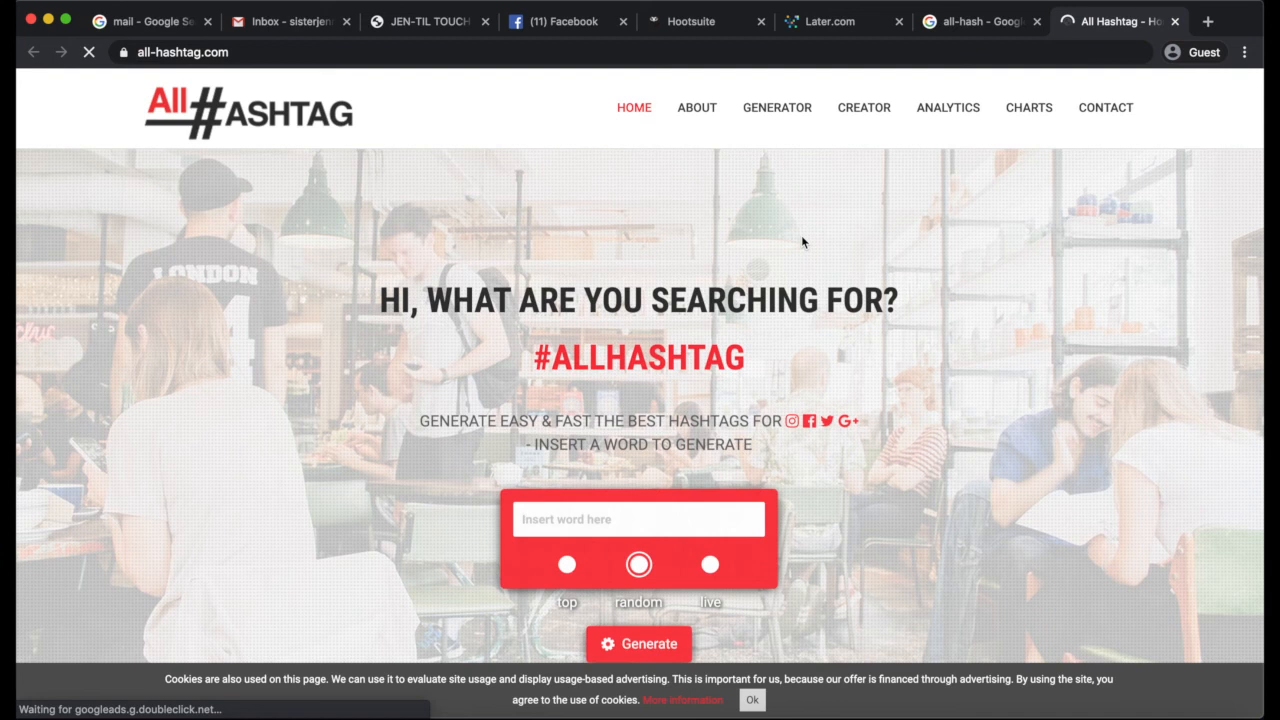
Generate top hashtags for the word "style" on the All Hashtag site
click(566, 492)
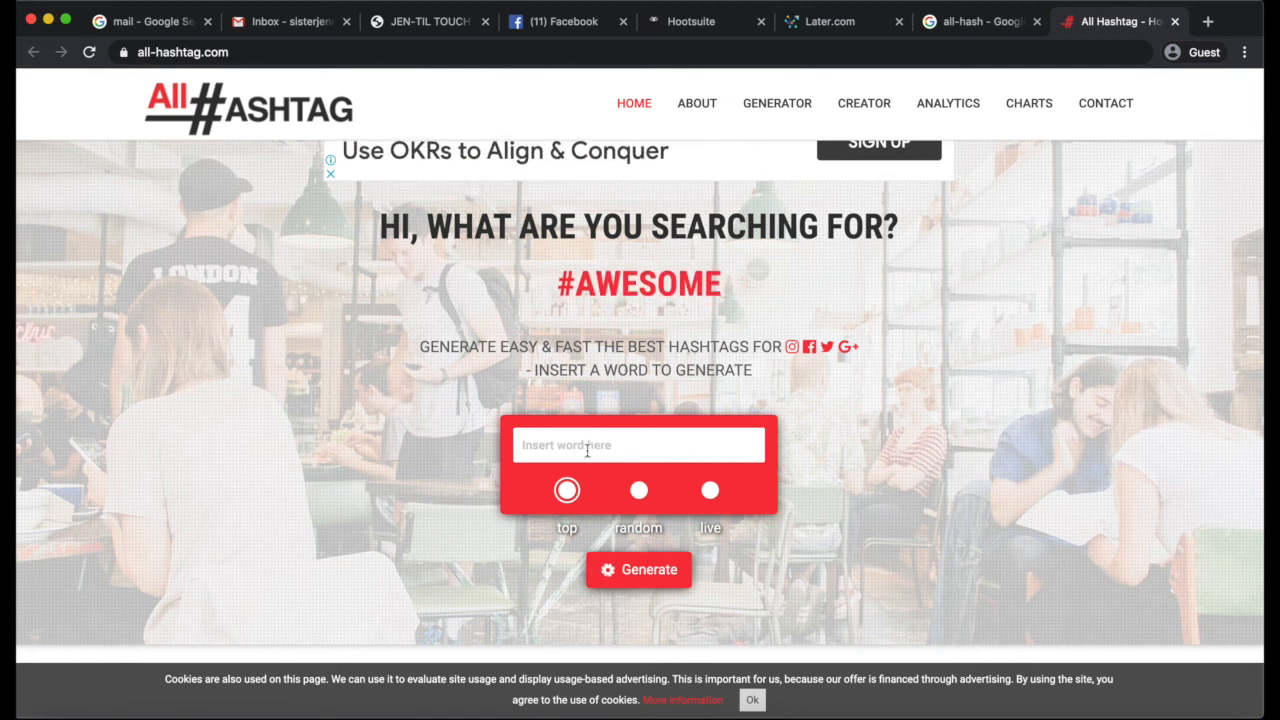
click(589, 448)
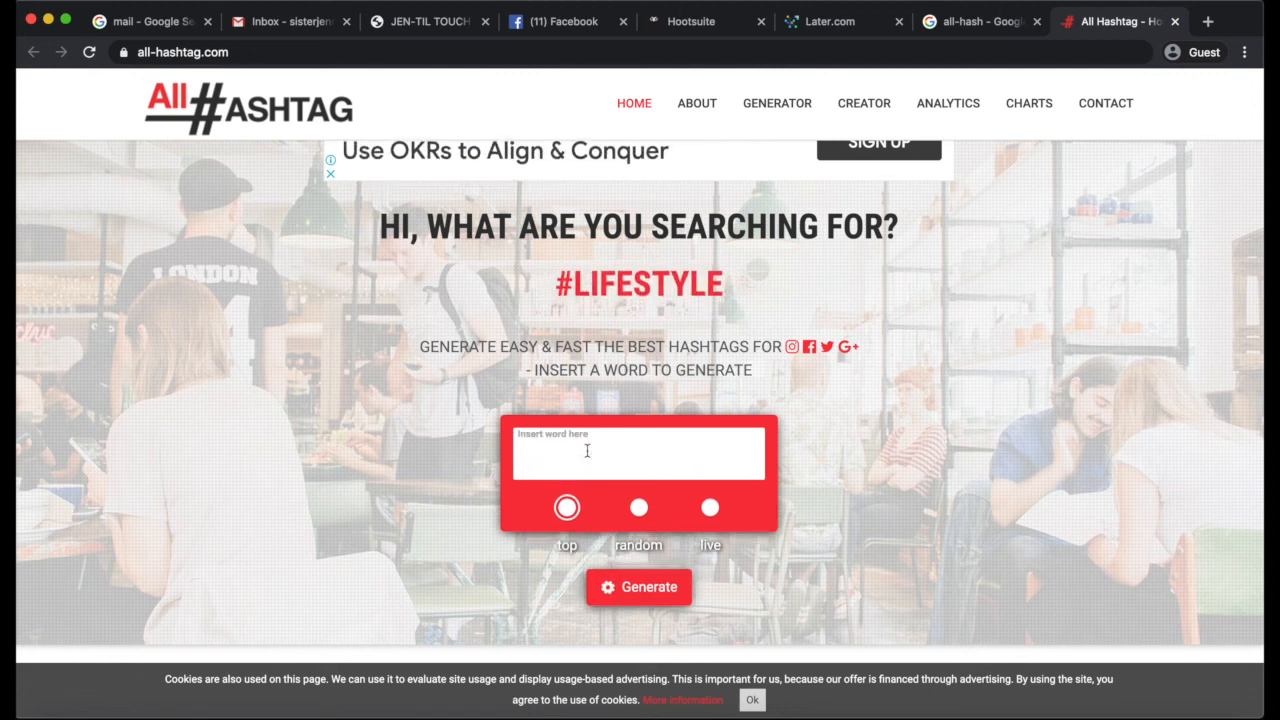
text(style)
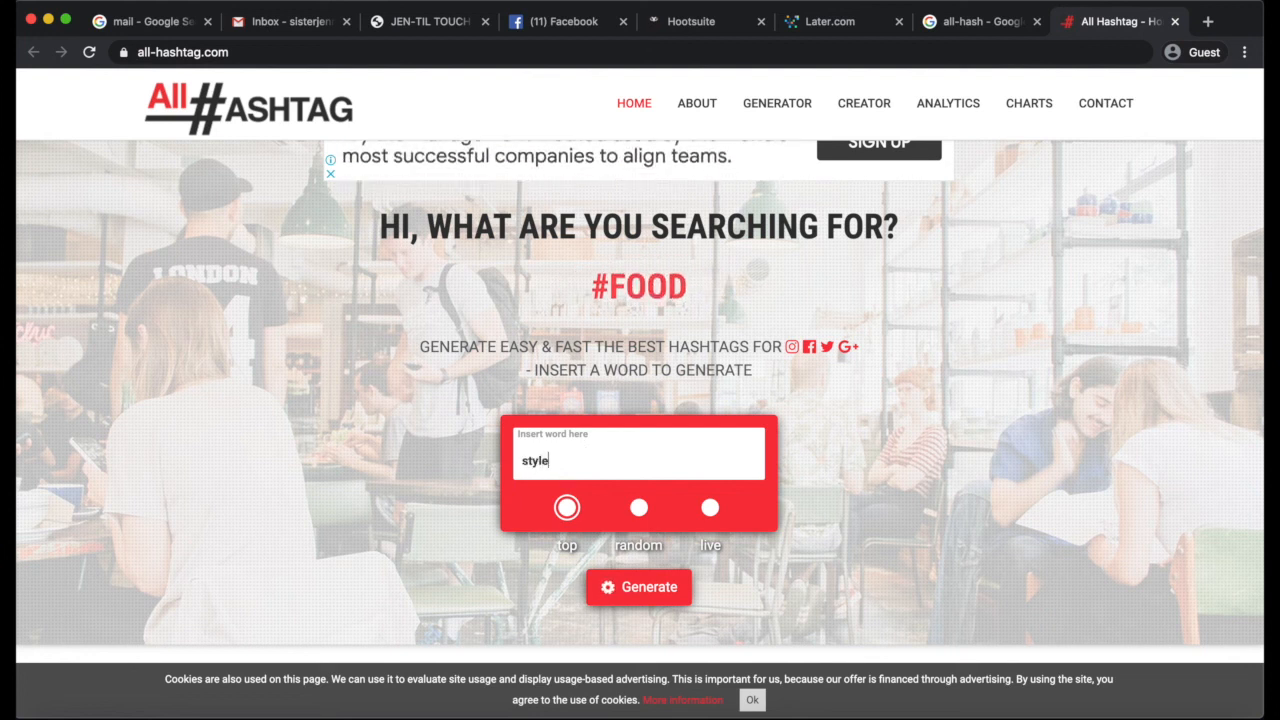
click(630, 585)
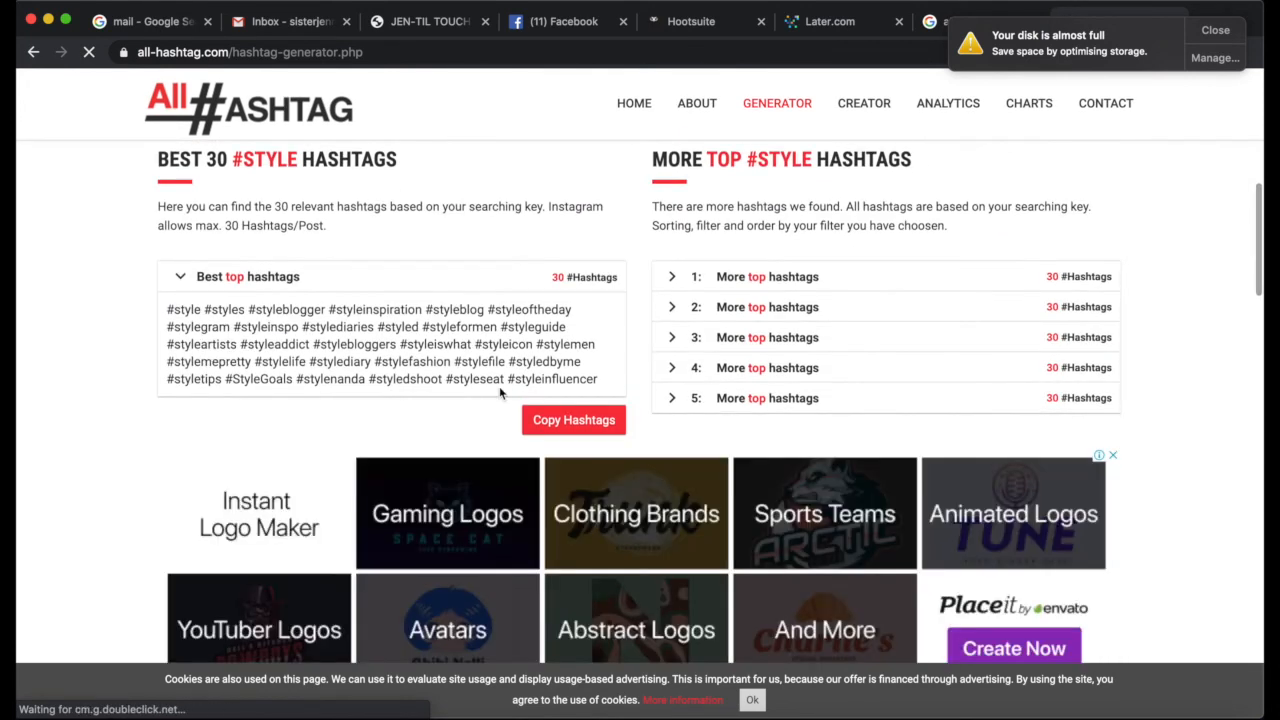
Copy the 30 best top #style hashtags and use them to replace #lovelife in the Later post caption
drag(609, 381, 165, 309)
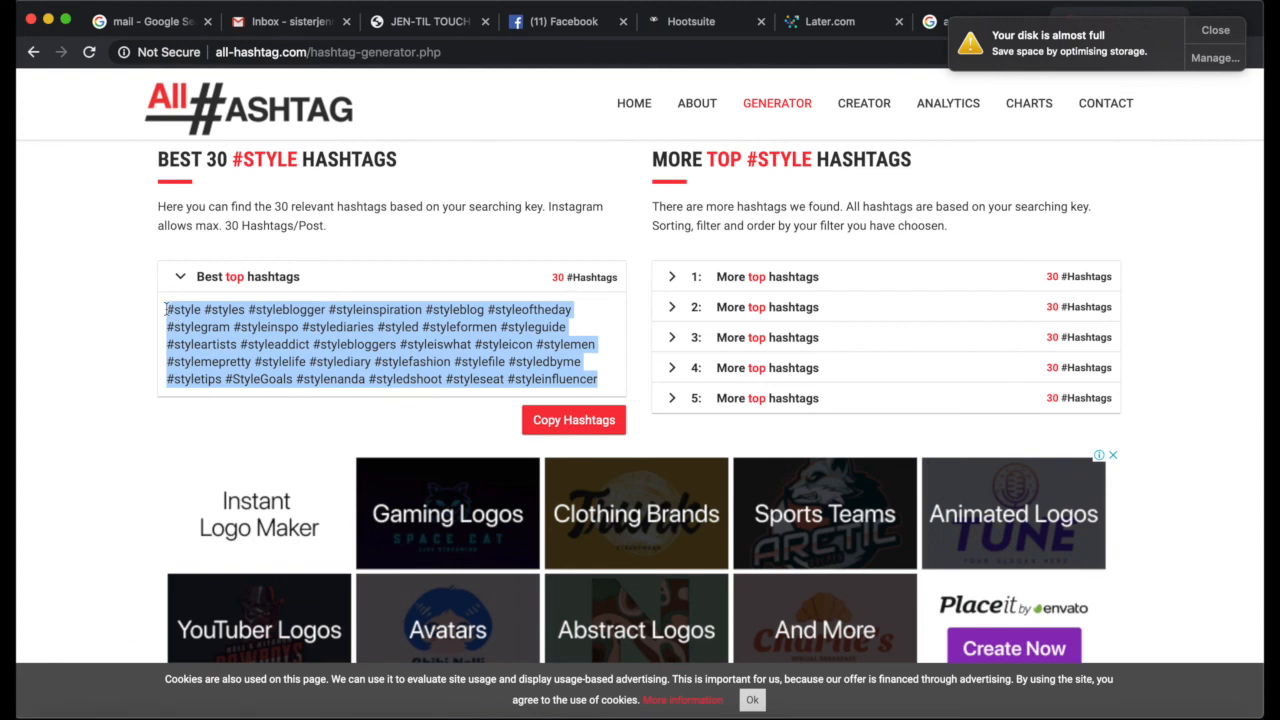
click(830, 21)
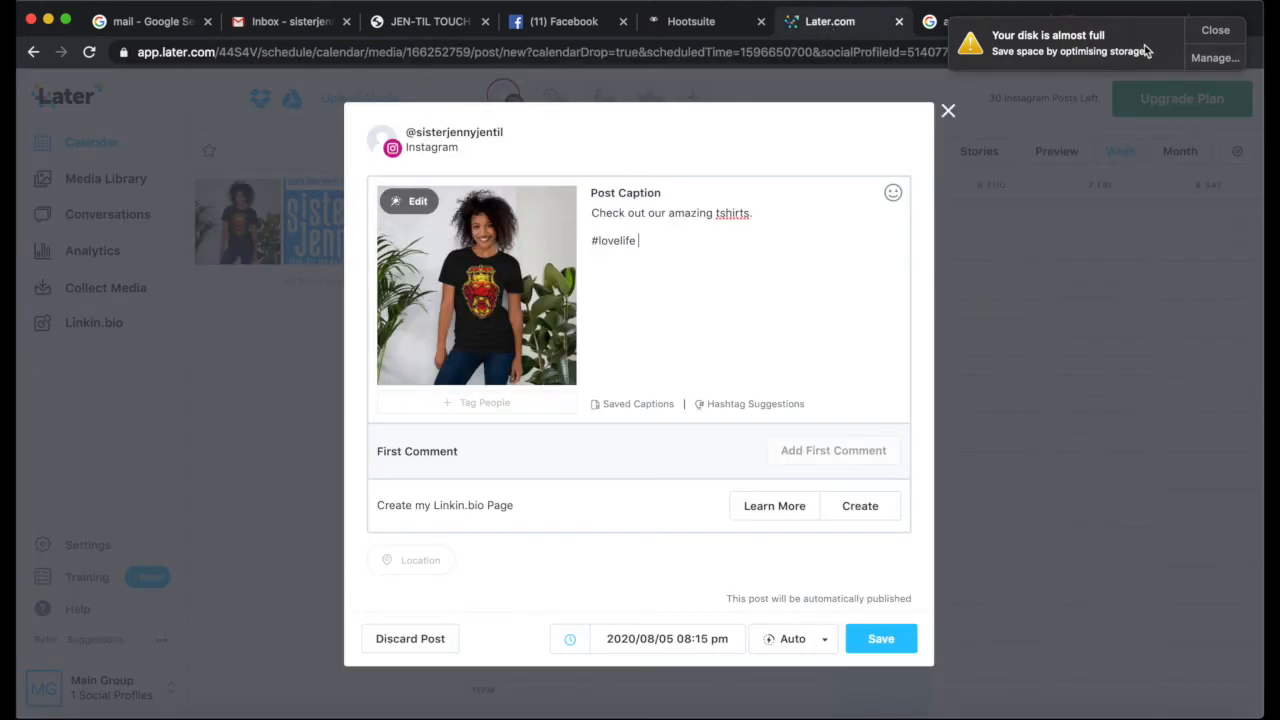
click(1225, 38)
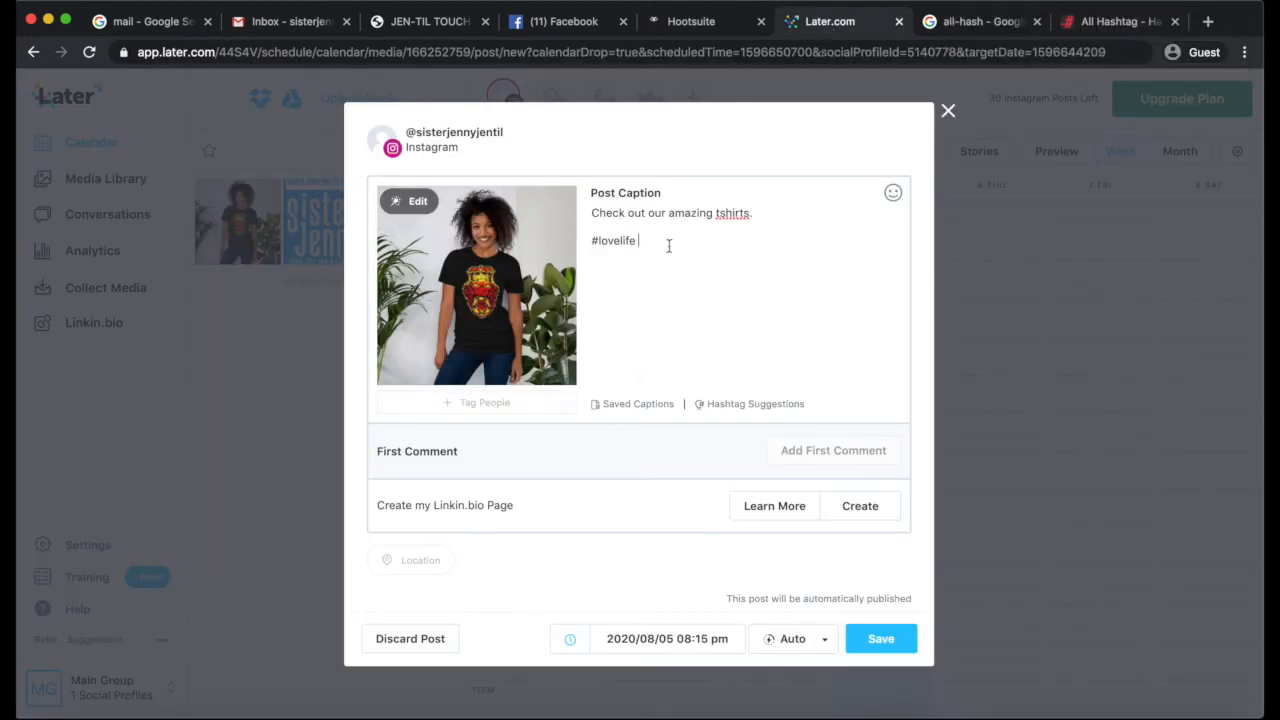
drag(640, 240, 585, 250)
text(#style #styles #styleblogger #styleinspiration #styleblog #styleoftheday #stylegram #styleinspo #stylediaries #styled #styleformen #styleguide #styleartists #styleaddict #stylebloggers #styleiswhat #styleicon #stylemen #stylemepretty #stylelife #stylediary #stylefashion #stylefile #styledbyme #styletips #StyleGoals #stylenanda #styledshoot #styleseat #styleinfluencer)
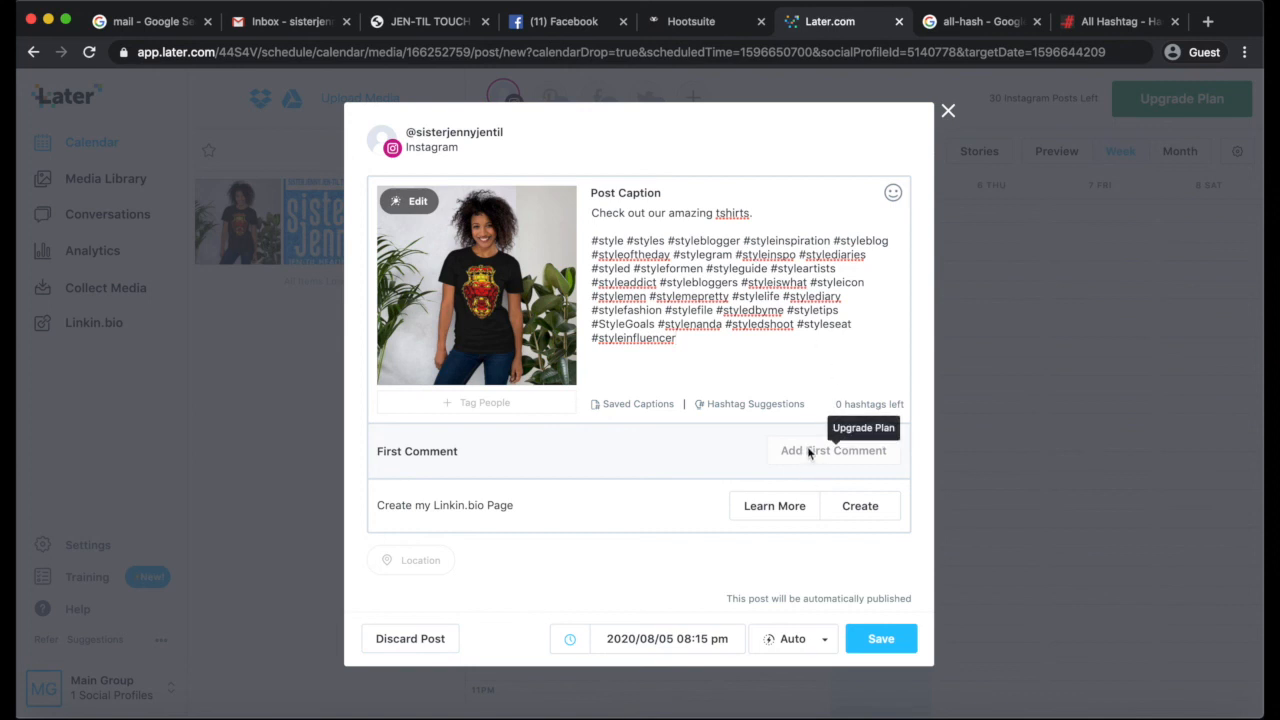
Save the scheduled T-shirt post, dismiss the follow-up messages, and show the calendar by month
scroll(697, 472, down, 1)
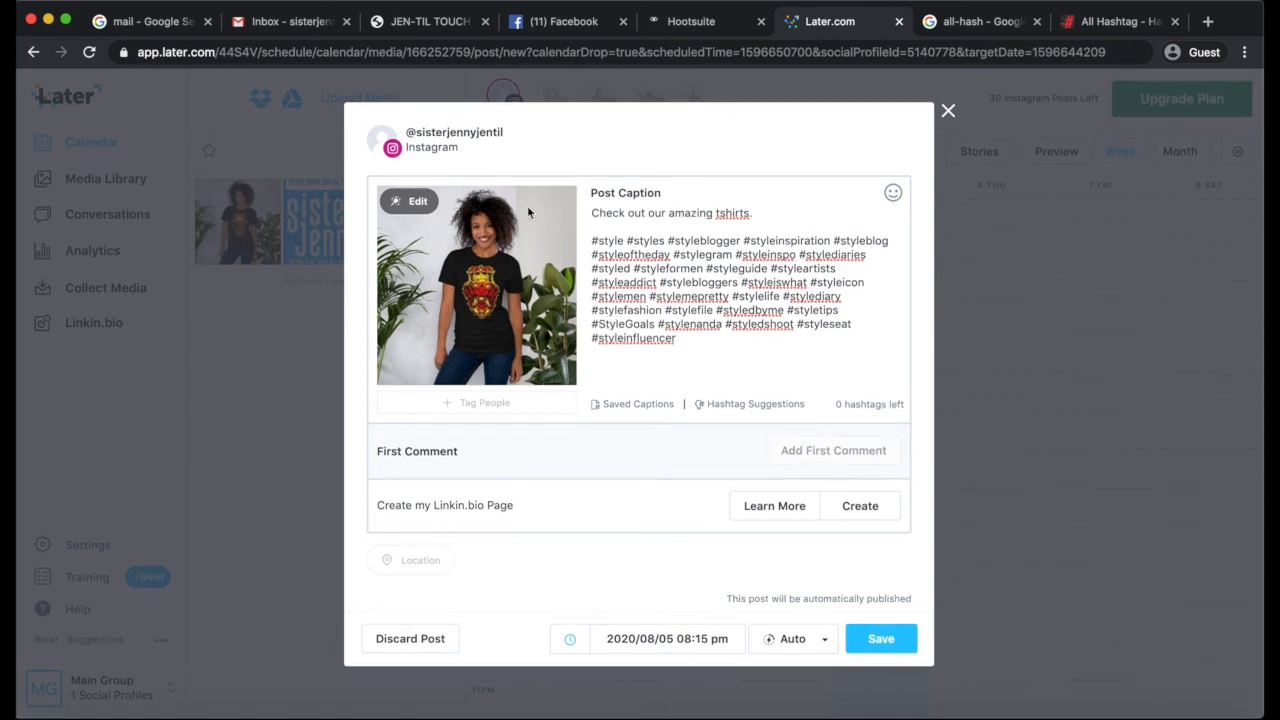
click(884, 640)
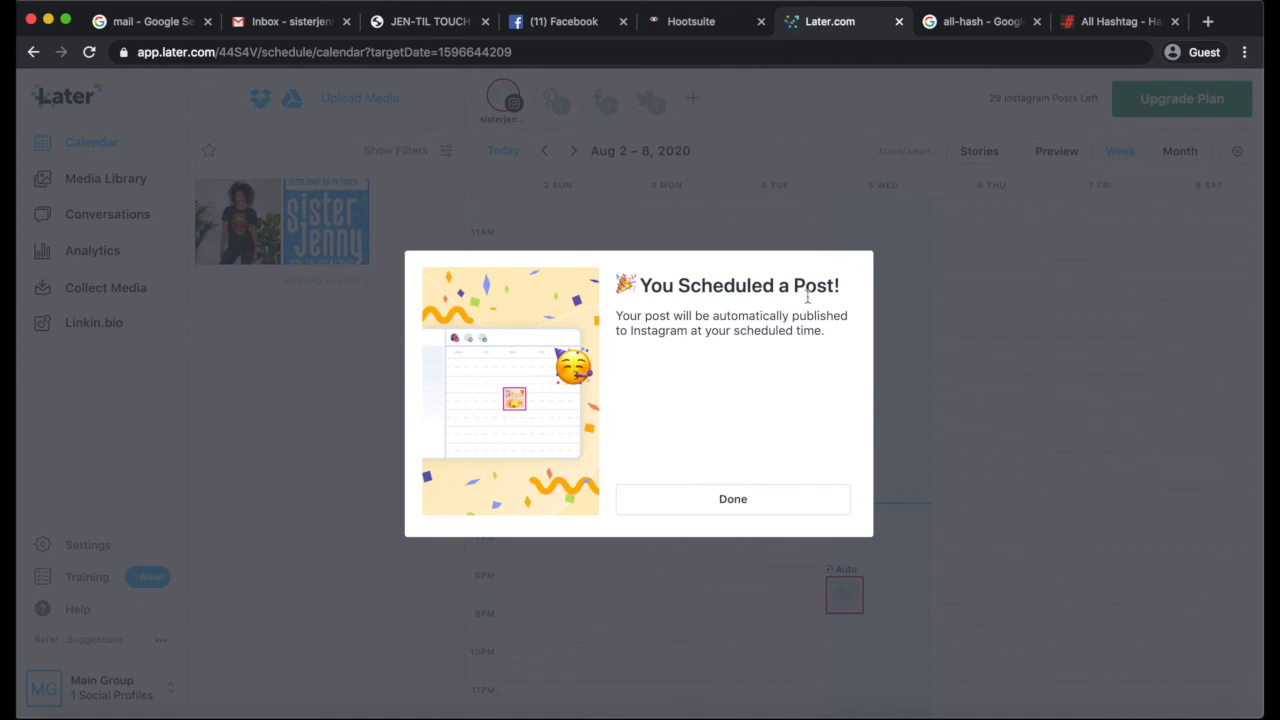
click(739, 497)
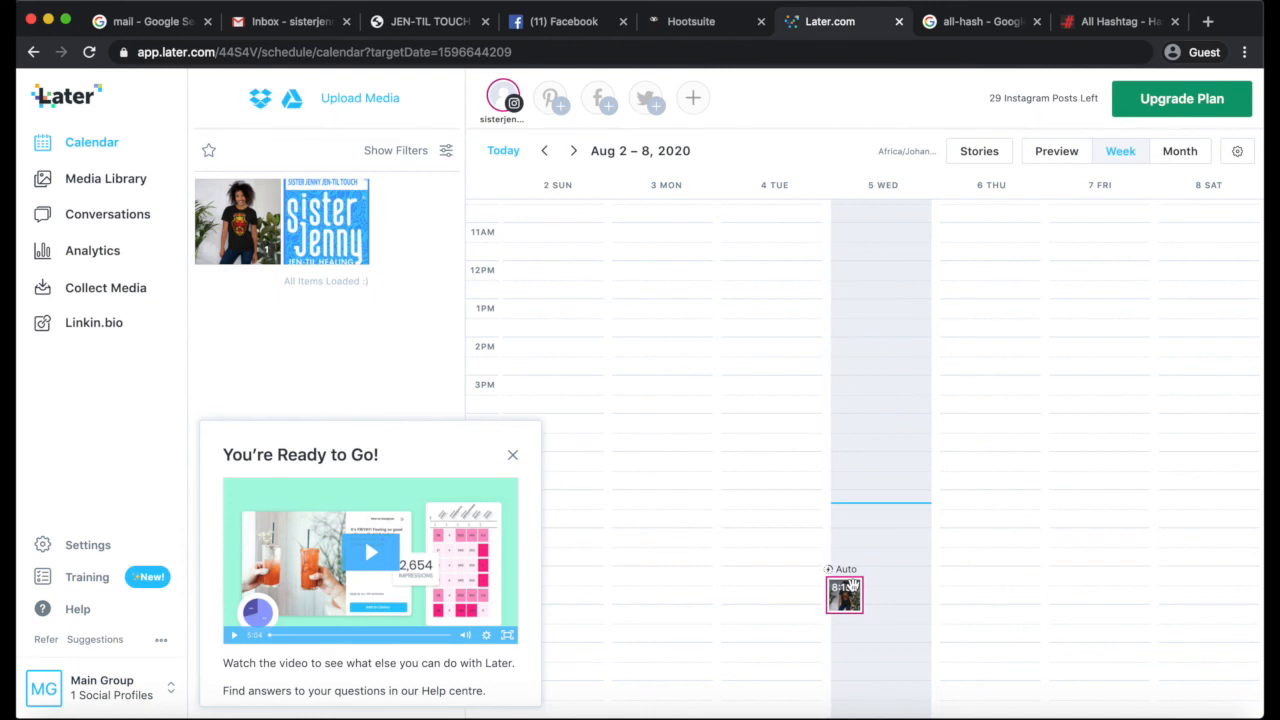
click(512, 455)
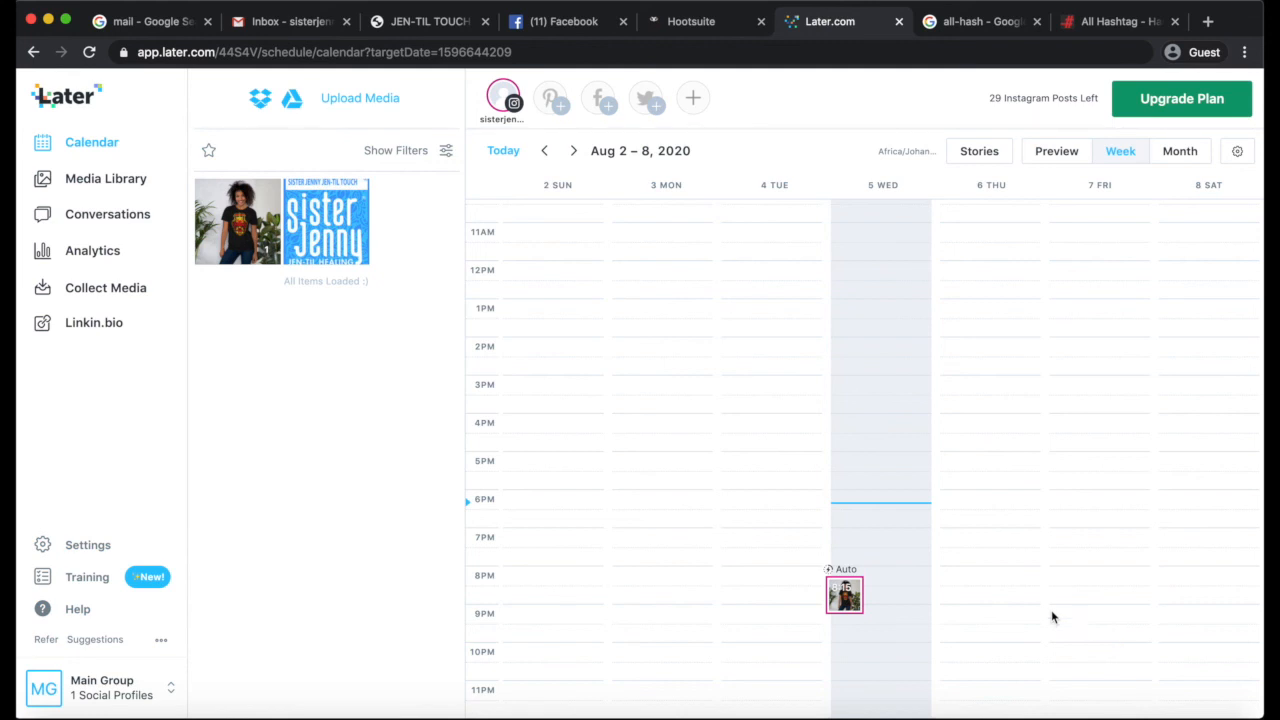
click(1175, 152)
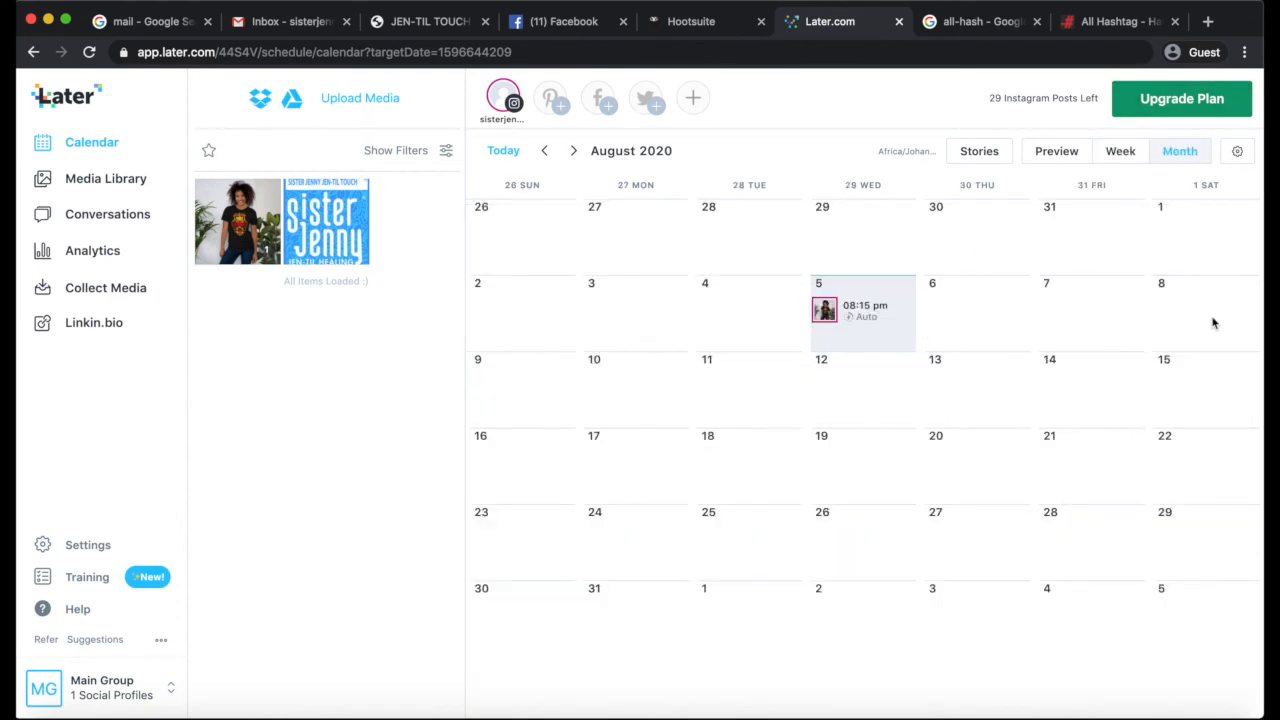